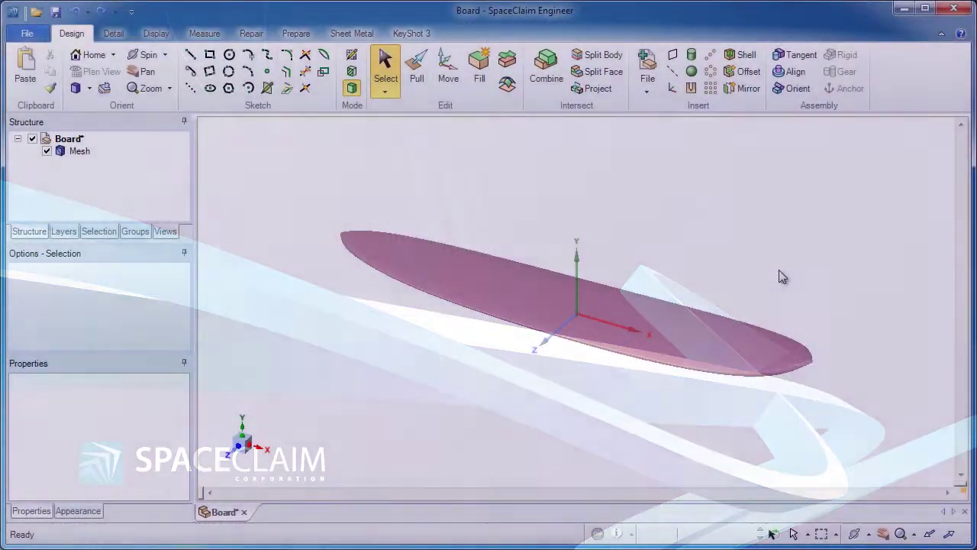
# - Turn on the display of mesh edges for the board
pyautogui.scroll(3, 770, 270)
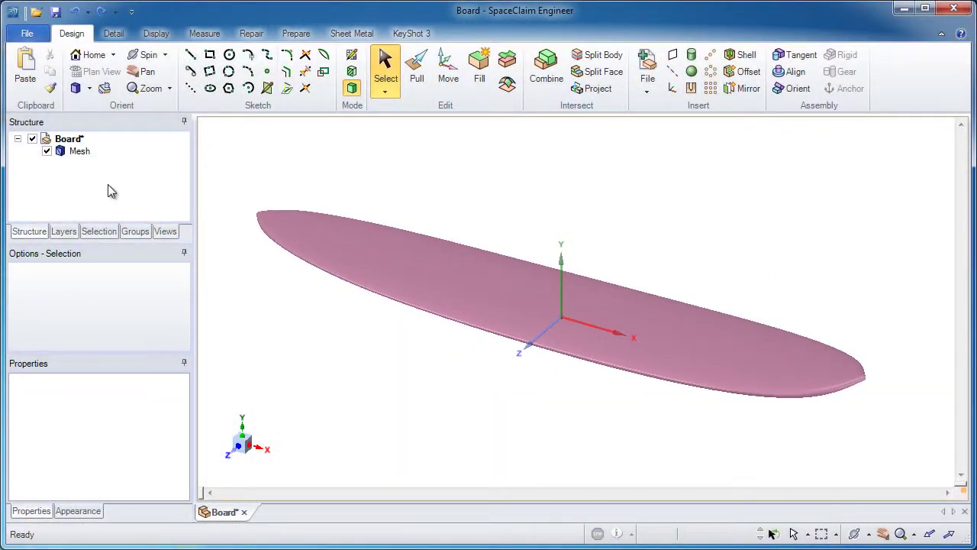
pyautogui.click(76, 152)
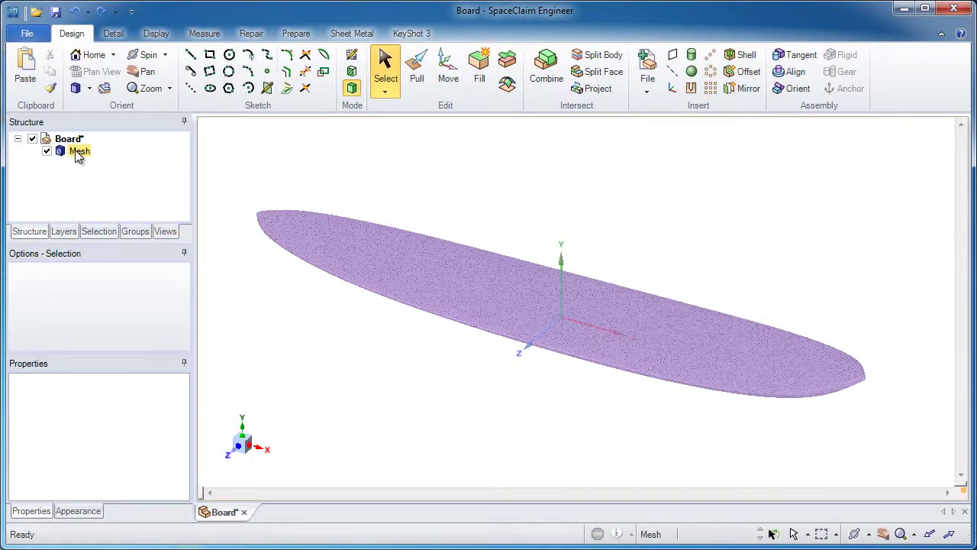
pyautogui.press('Escape')
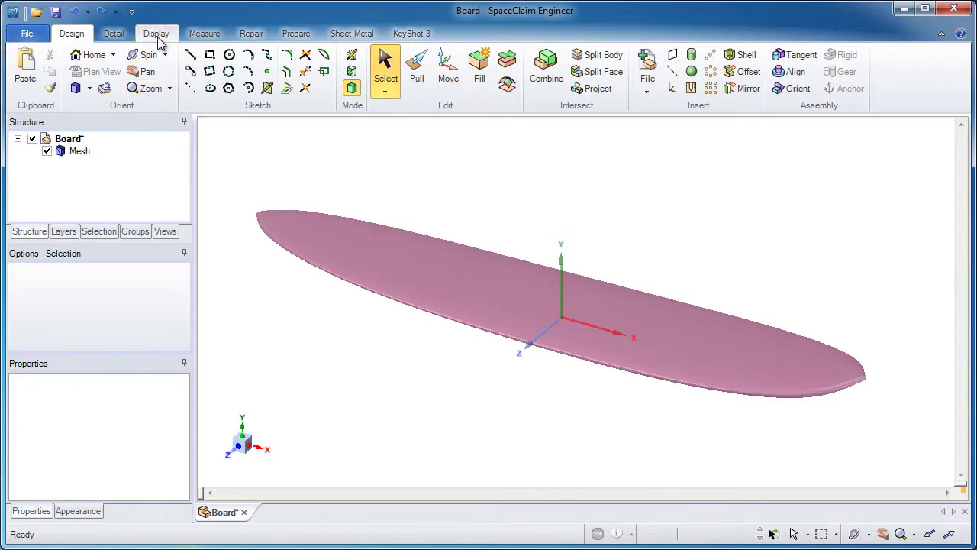
pyautogui.click(157, 33)
pyautogui.click(405, 90)
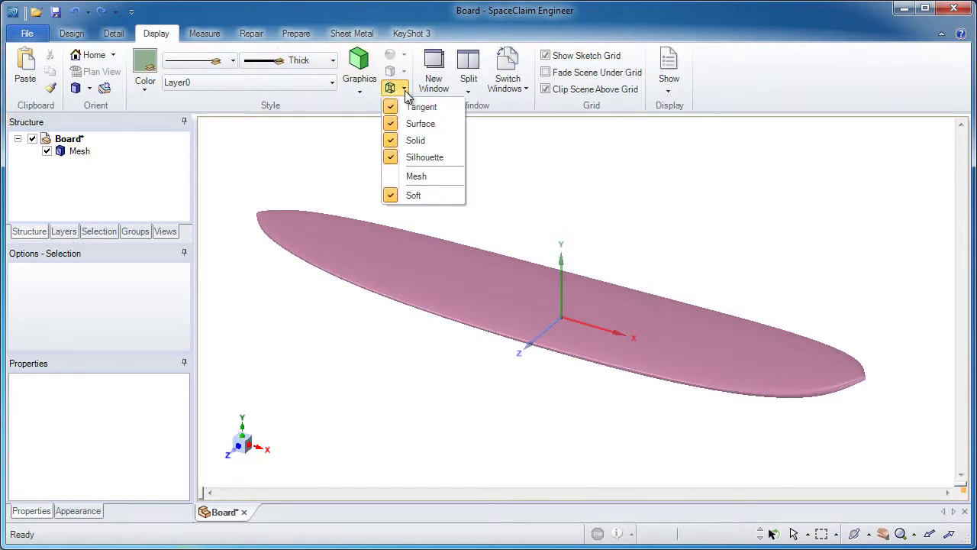
pyautogui.click(416, 177)
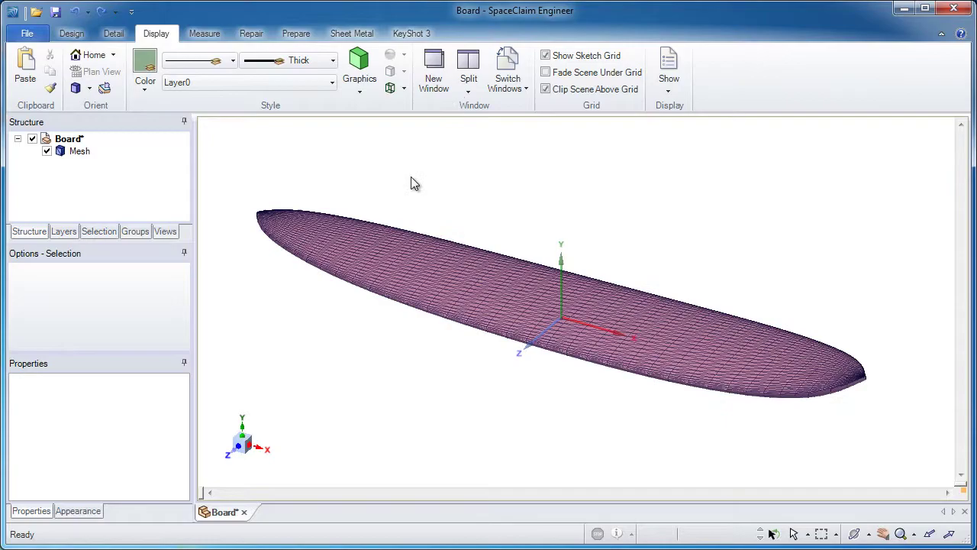
# - Insert a lengthwise plane through the origin's X and Y axes to cut vertically through the middle of the board
pyautogui.click(282, 228)
pyautogui.scroll(5, 297, 386)
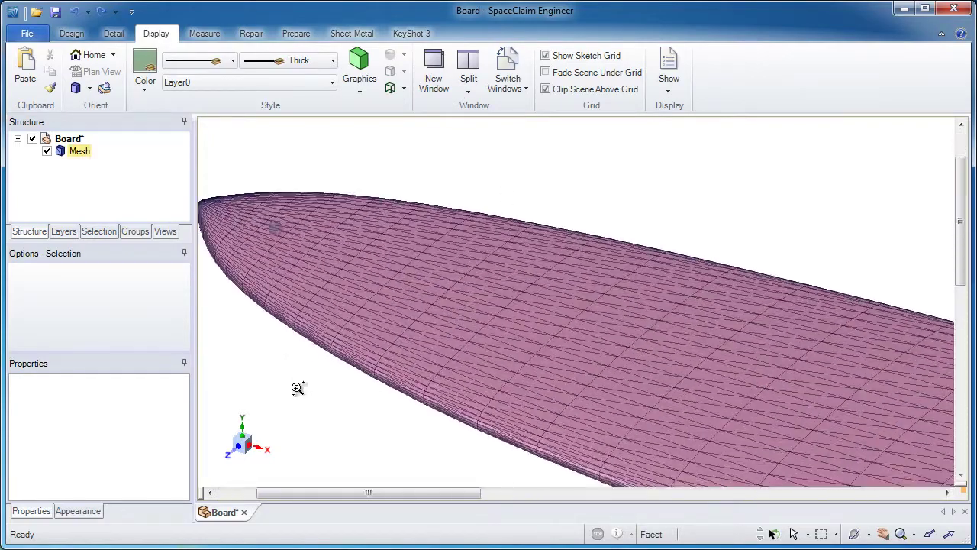
pyautogui.moveTo(360, 343)
pyautogui.mouseDown(button='middle')
pyautogui.moveTo(410, 245)
pyautogui.moveTo(402, 300)
pyautogui.moveTo(376, 350)
pyautogui.mouseUp(button='middle')
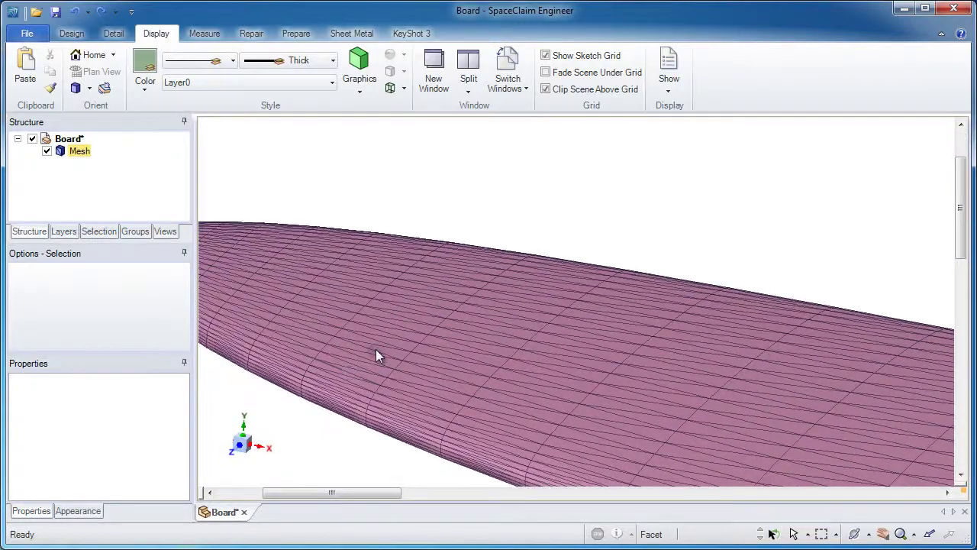
pyautogui.scroll(-3, 376, 348)
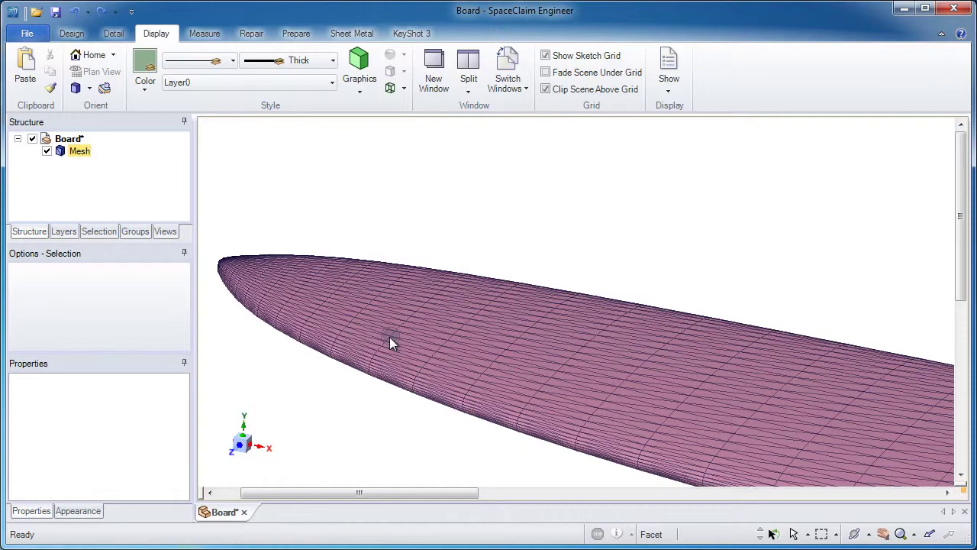
pyautogui.scroll(-4, 414, 336)
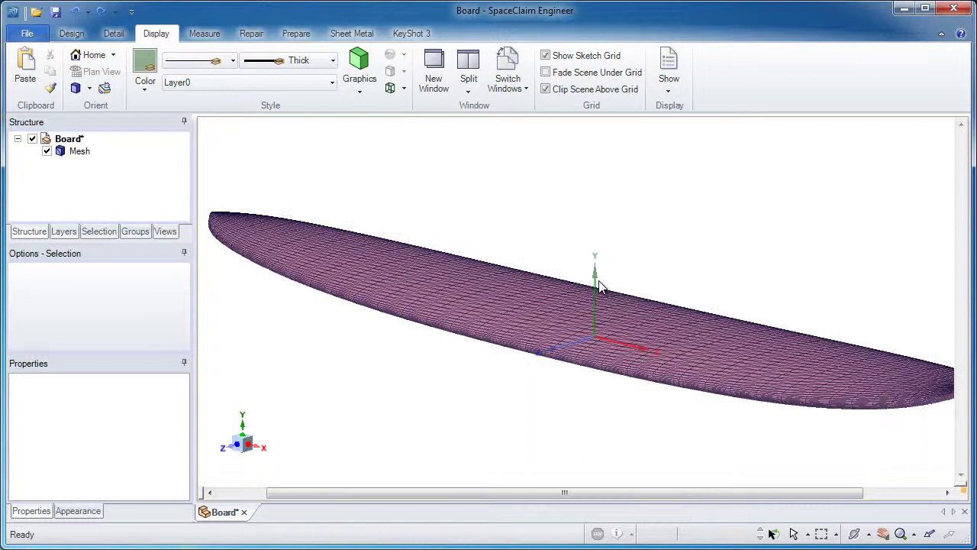
pyautogui.click(609, 345)
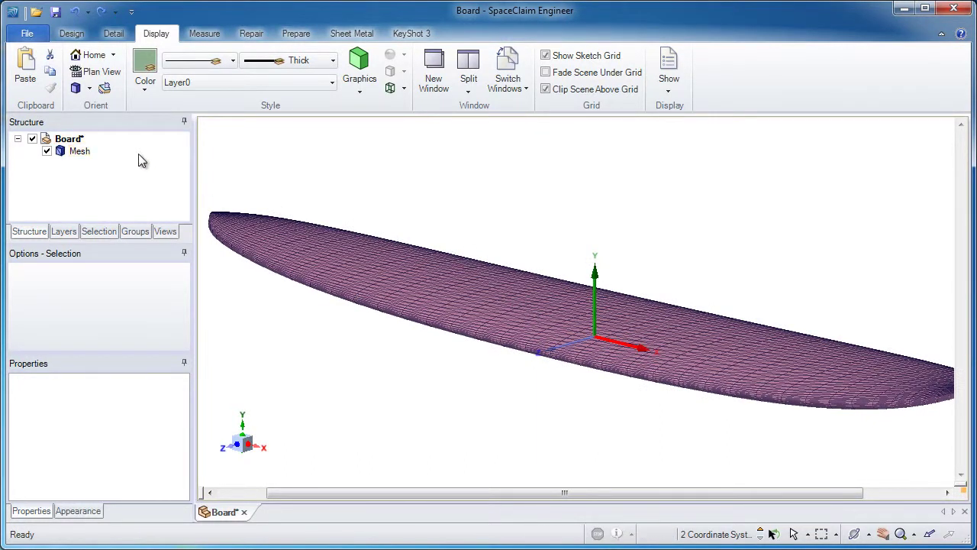
pyautogui.click(70, 33)
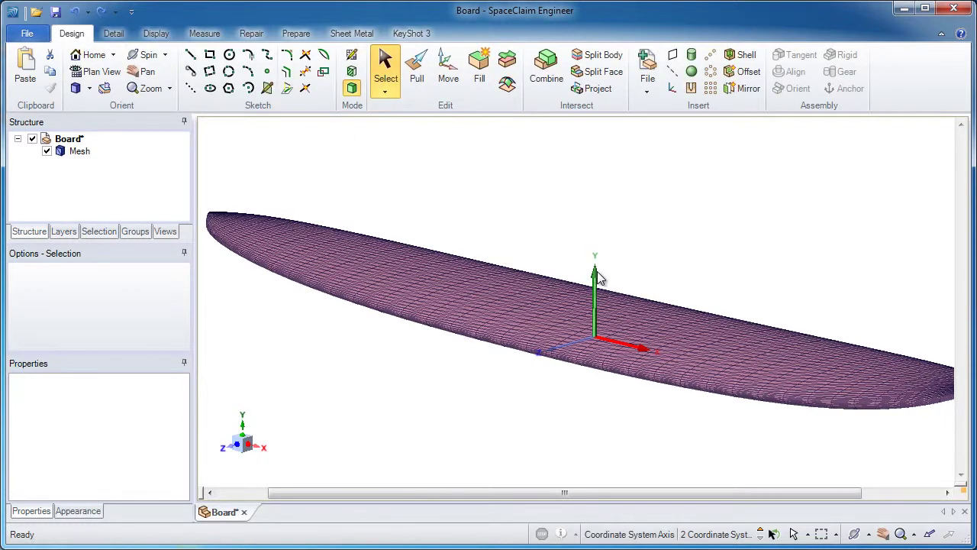
pyautogui.click(671, 59)
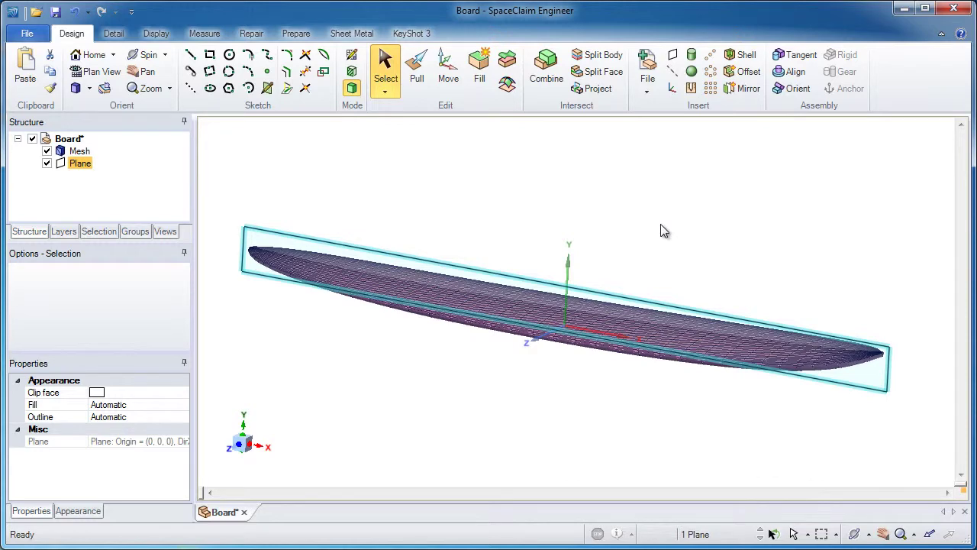
# - Start sketch mode on the lengthwise plane and enable Fit curves for the mesh section
pyautogui.click(352, 56)
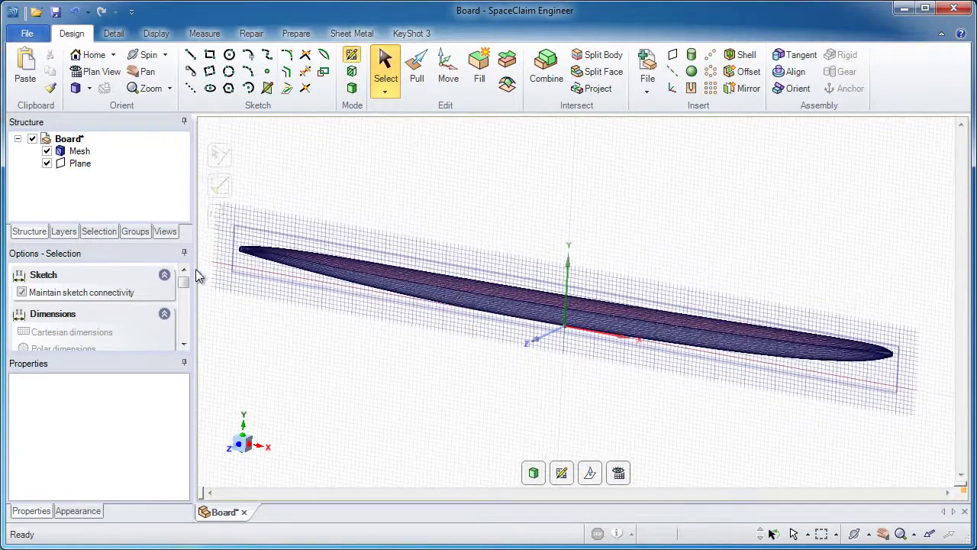
pyautogui.moveTo(186, 289); pyautogui.dragTo(191, 342)
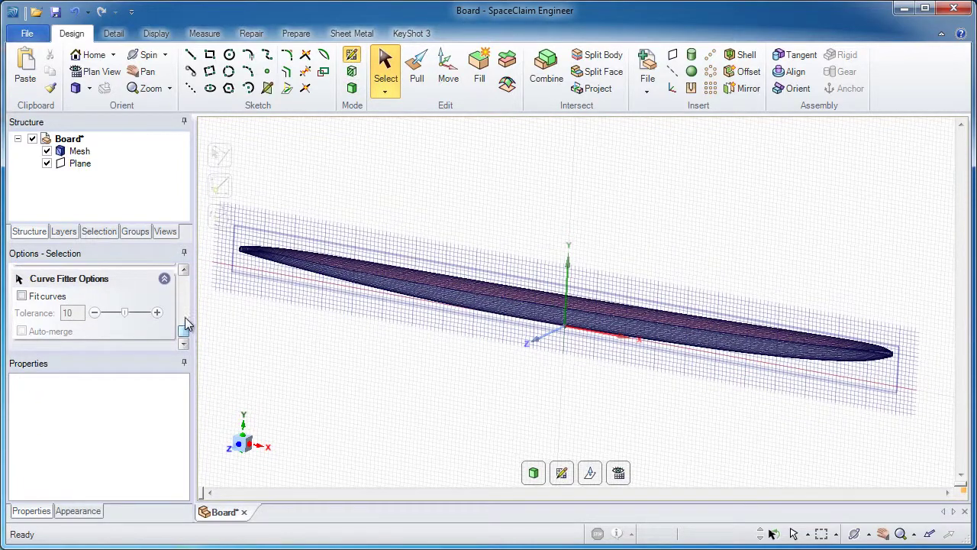
pyautogui.moveTo(135, 353); pyautogui.dragTo(137, 412)
pyautogui.click(22, 296)
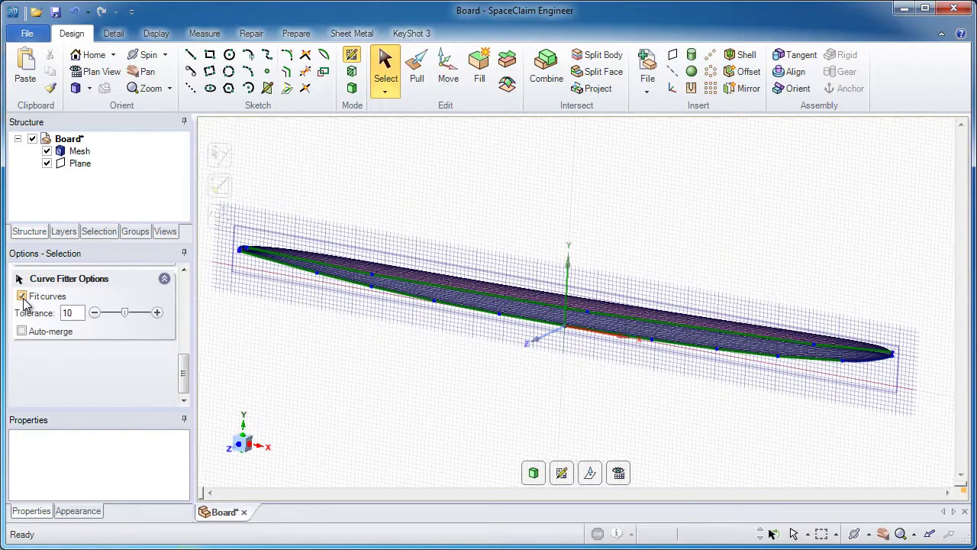
# - Enable Auto-merge for the curves fitted to the board's section
pyautogui.scroll(5, 861, 378)
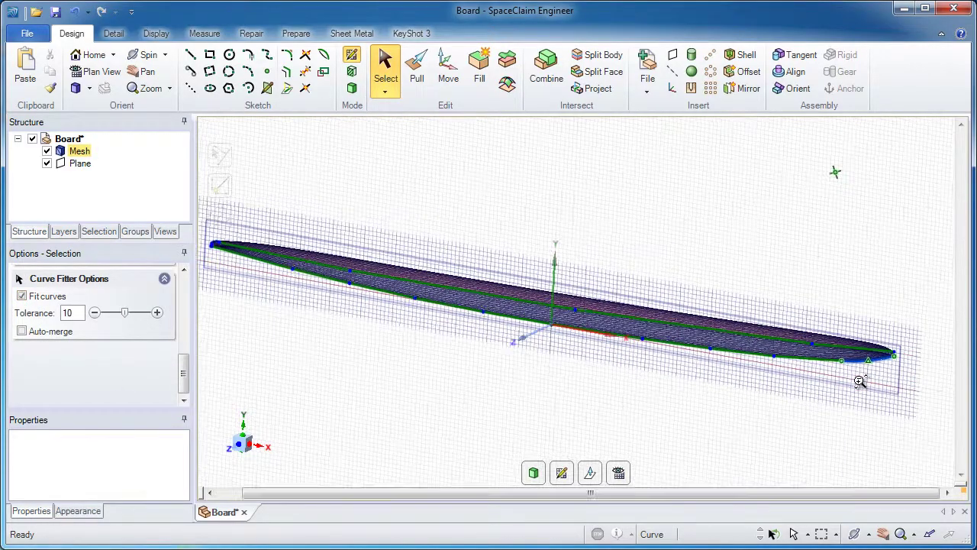
pyautogui.scroll(-3, 781, 414)
pyautogui.scroll(-3, 639, 358)
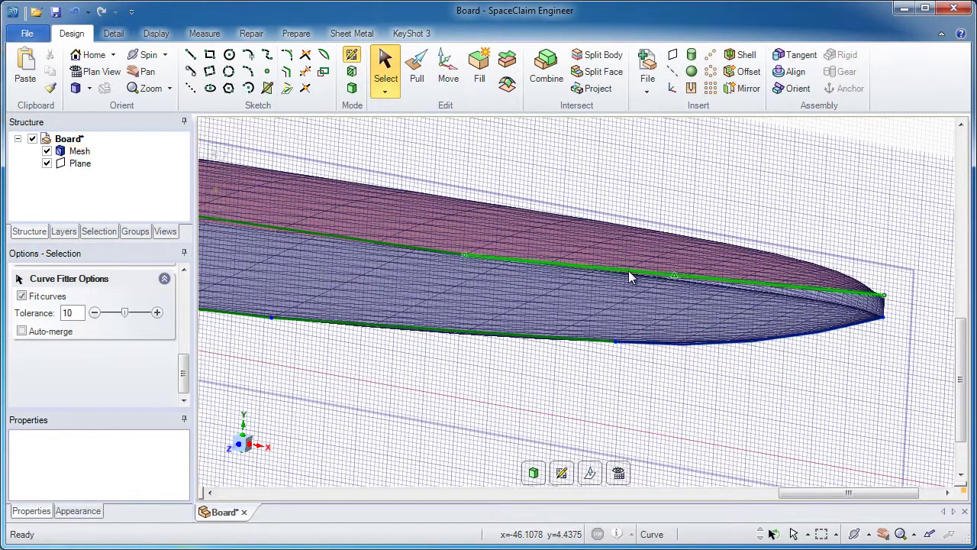
pyautogui.click(23, 336)
# - Try a curve-fitting tolerance of 13 on the merged section curves, and set it back to 10
pyautogui.keyDown('ctrl'); pyautogui.moveTo(295, 406); pyautogui.dragTo(681, 255, button='middle'); pyautogui.keyUp('ctrl')
pyautogui.keyDown('ctrl'); pyautogui.moveTo(681, 255); pyautogui.dragTo(658, 217, button='middle'); pyautogui.keyUp('ctrl')
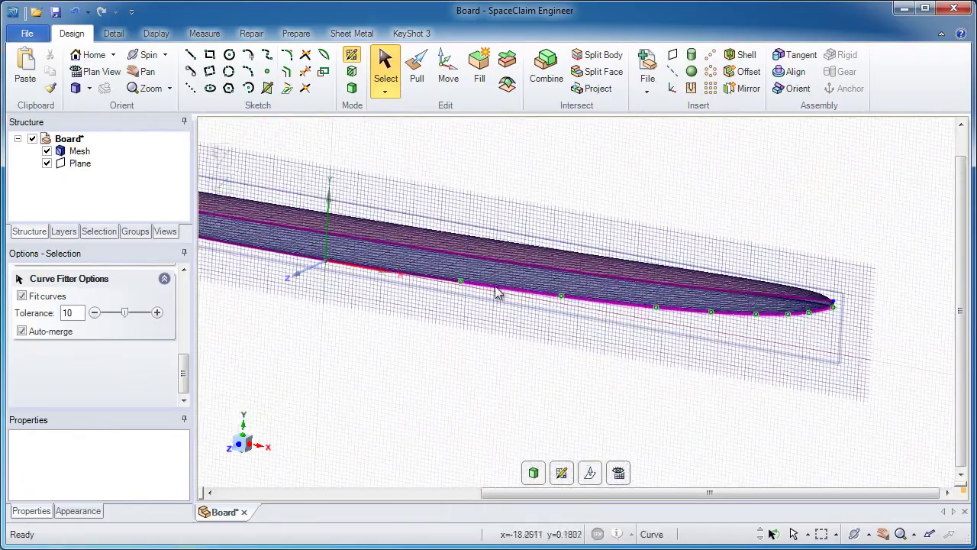
pyautogui.press('v')
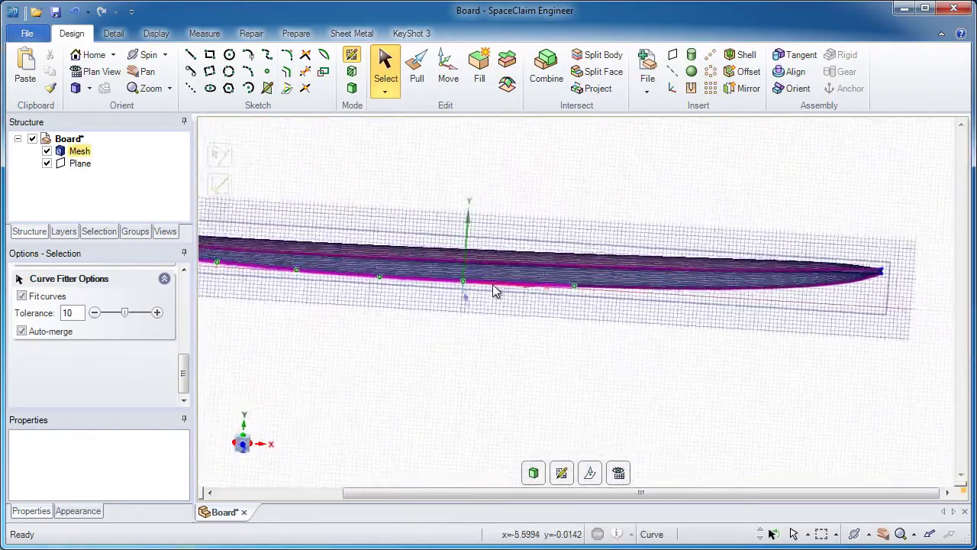
pyautogui.click(618, 296)
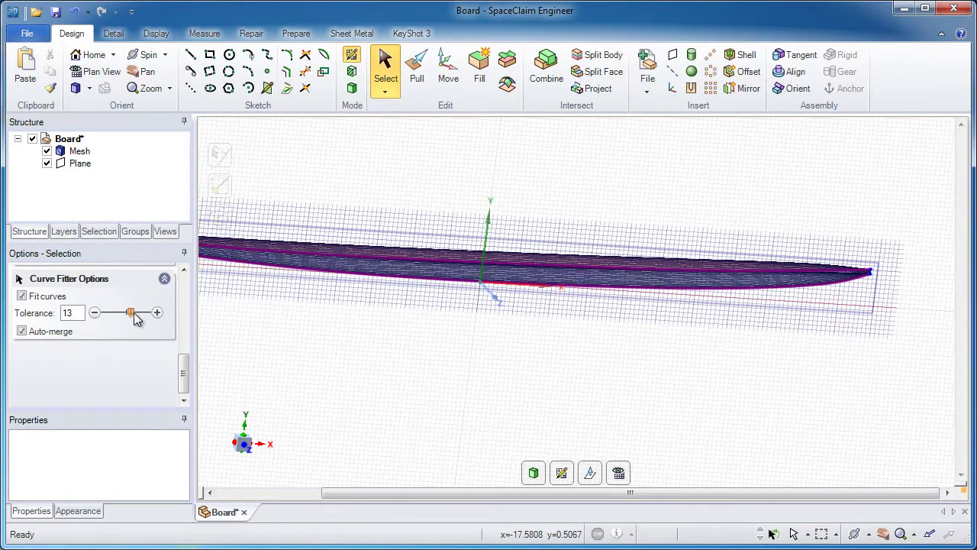
pyautogui.moveTo(133, 312)
pyautogui.mouseDown()
pyautogui.moveTo(151, 313)
pyautogui.moveTo(123, 315)
pyautogui.moveTo(150, 316)
pyautogui.moveTo(126, 317)
pyautogui.mouseUp()
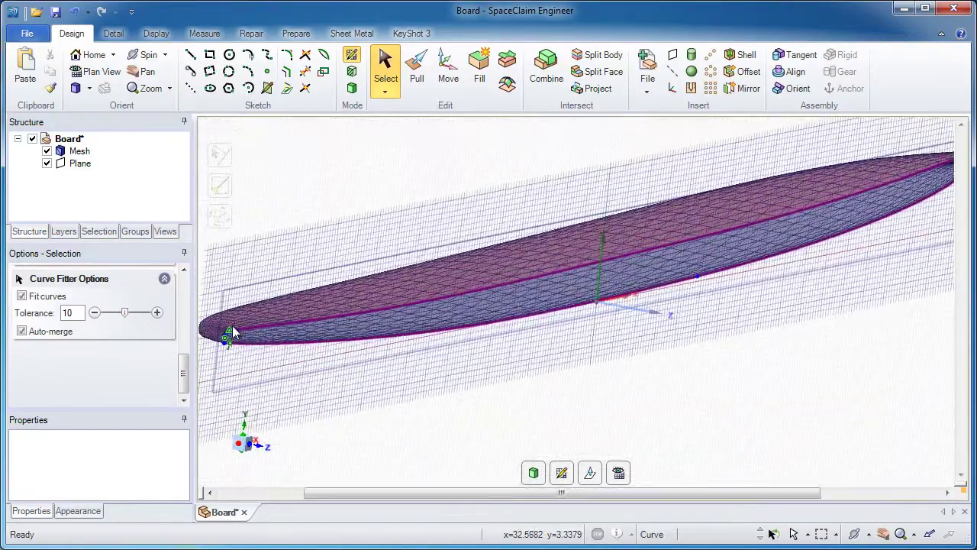
# - Try fitting tolerances of 2 and 11 on the curve at the board's tip, and restore the tolerance to 10
pyautogui.scroll(5, 233, 340)
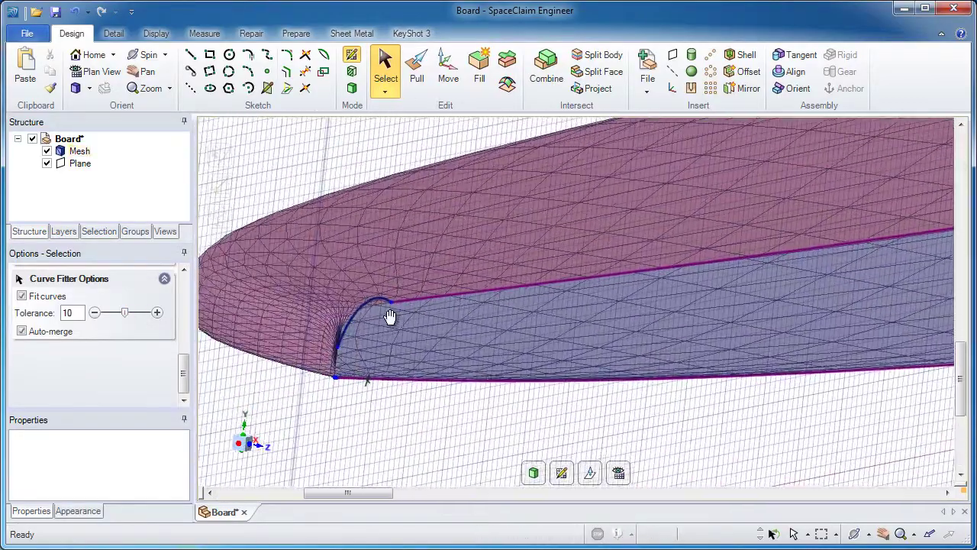
pyautogui.scroll(3, 389, 317)
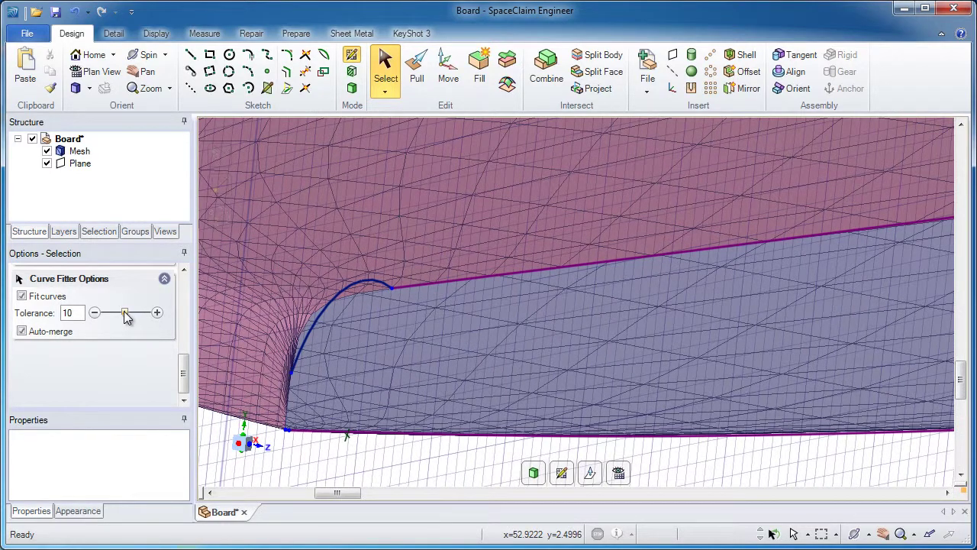
pyautogui.moveTo(125, 318); pyautogui.dragTo(113, 319)
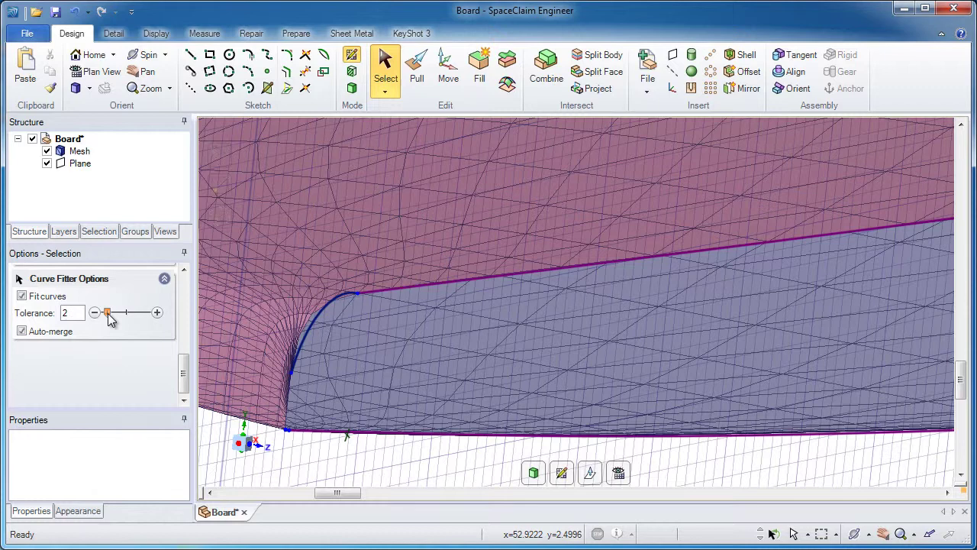
pyautogui.moveTo(110, 319)
pyautogui.mouseDown()
pyautogui.moveTo(153, 320)
pyautogui.moveTo(128, 322)
pyautogui.mouseUp()
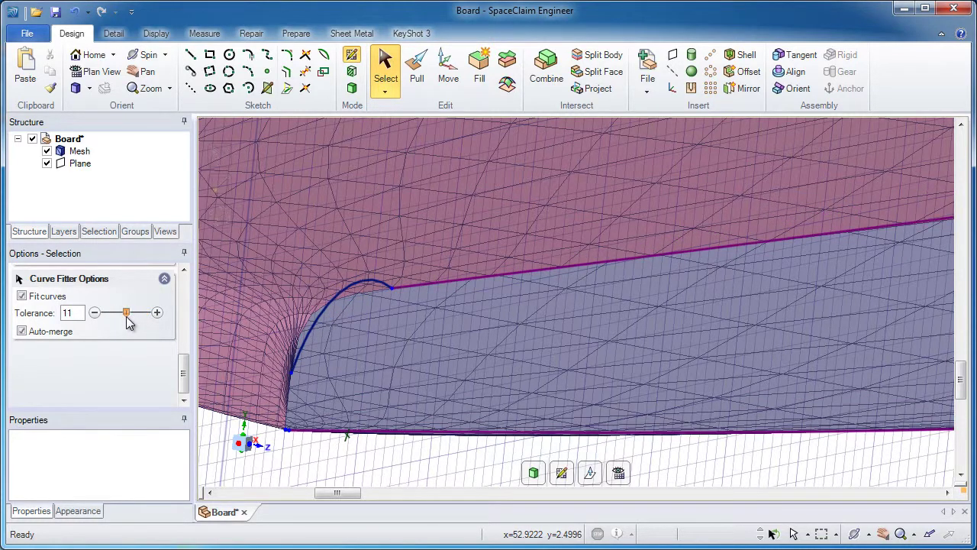
pyautogui.click(92, 314)
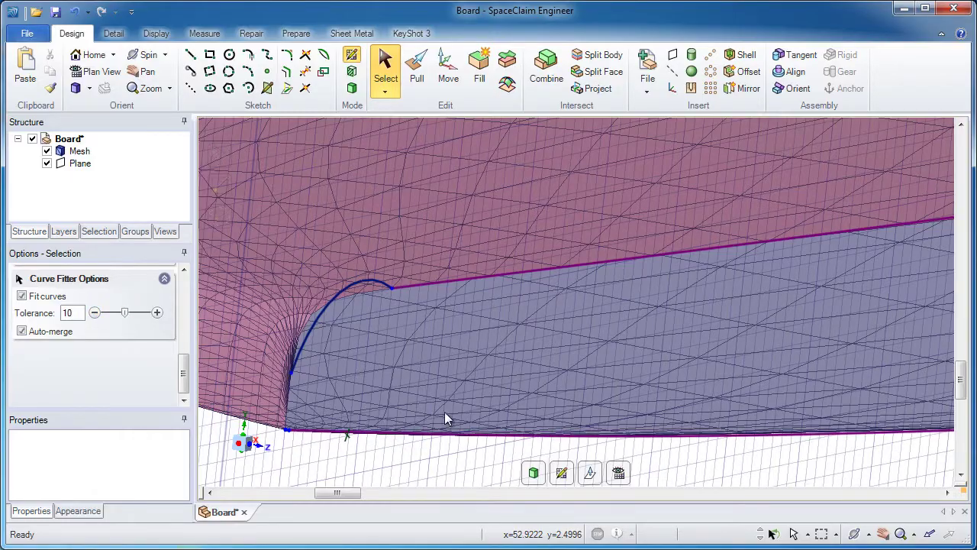
# - Copy the two fitted curves along the board's underside and paste them into the sketch
pyautogui.keyDown('shift'); pyautogui.moveTo(424, 417); pyautogui.dragTo(420, 340, button='middle'); pyautogui.keyUp('shift')
pyautogui.keyDown('shift'); pyautogui.moveTo(420, 340); pyautogui.dragTo(428, 139, button='middle'); pyautogui.keyUp('shift')
pyautogui.keyDown('ctrl'); pyautogui.moveTo(666, 316); pyautogui.dragTo(458, 225, button='middle'); pyautogui.keyUp('ctrl')
pyautogui.moveTo(458, 225); pyautogui.dragTo(599, 283, button='middle')
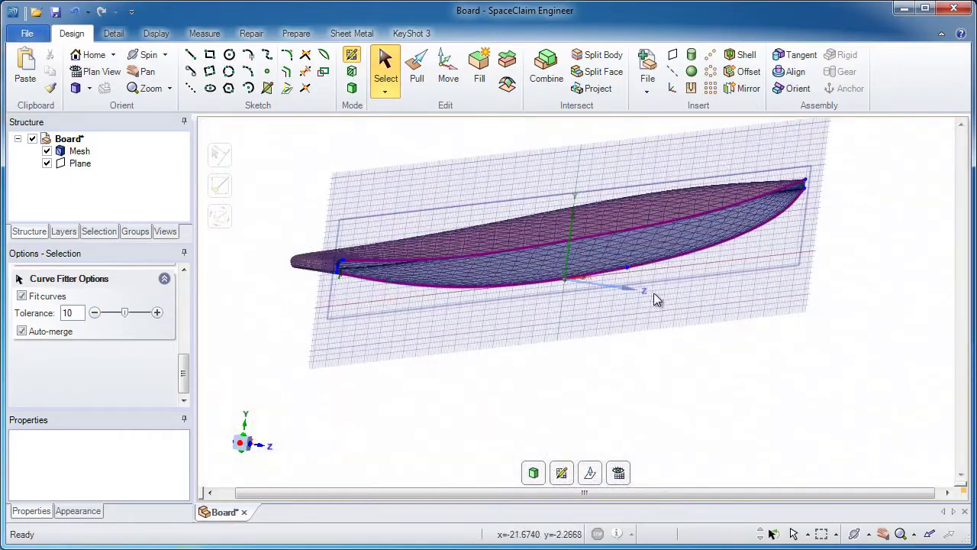
pyautogui.click(592, 261)
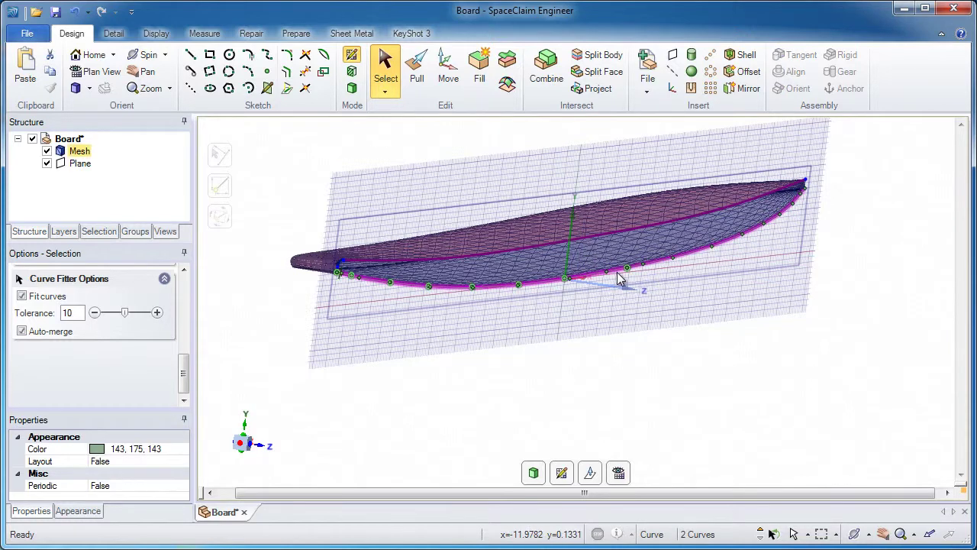
pyautogui.click(25, 69)
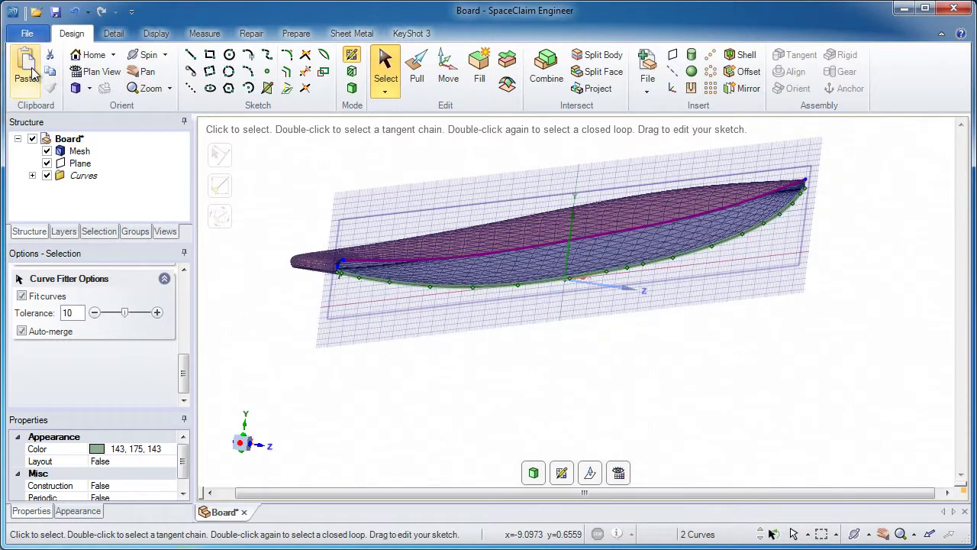
# - Hide the mesh body and clear the curve selection
pyautogui.click(48, 151)
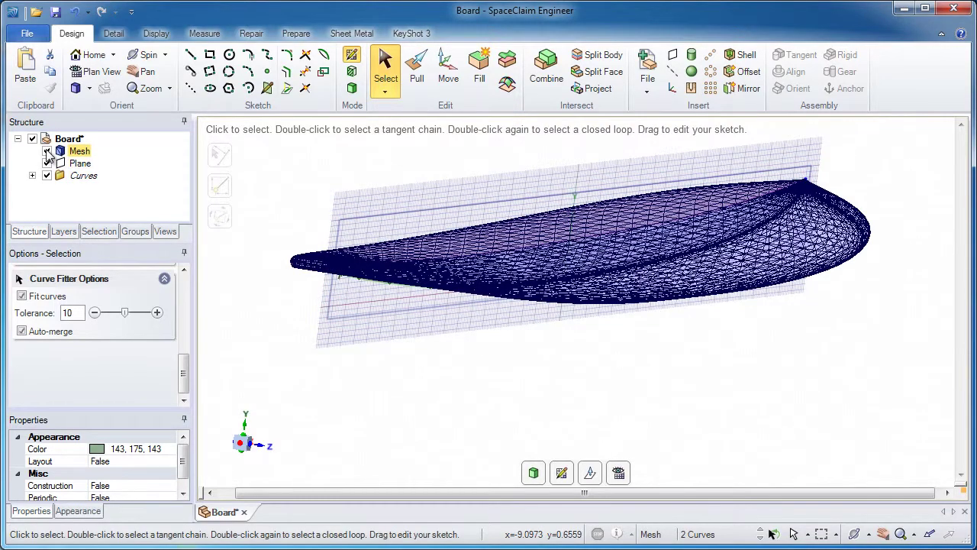
pyautogui.click(47, 151)
pyautogui.click(405, 256)
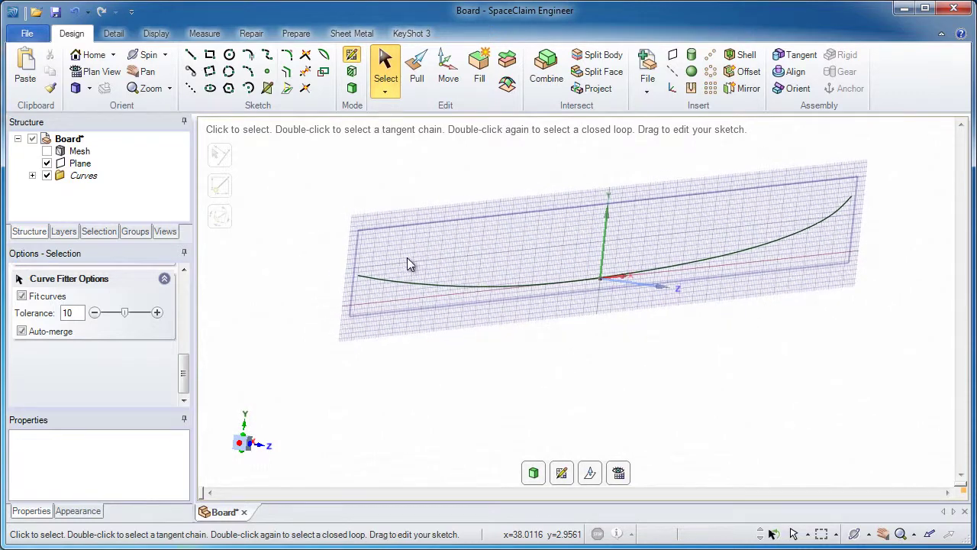
# - Return to 3D mode and insert a plane across the underside curve at its end point on the negative X side
pyautogui.click(351, 88)
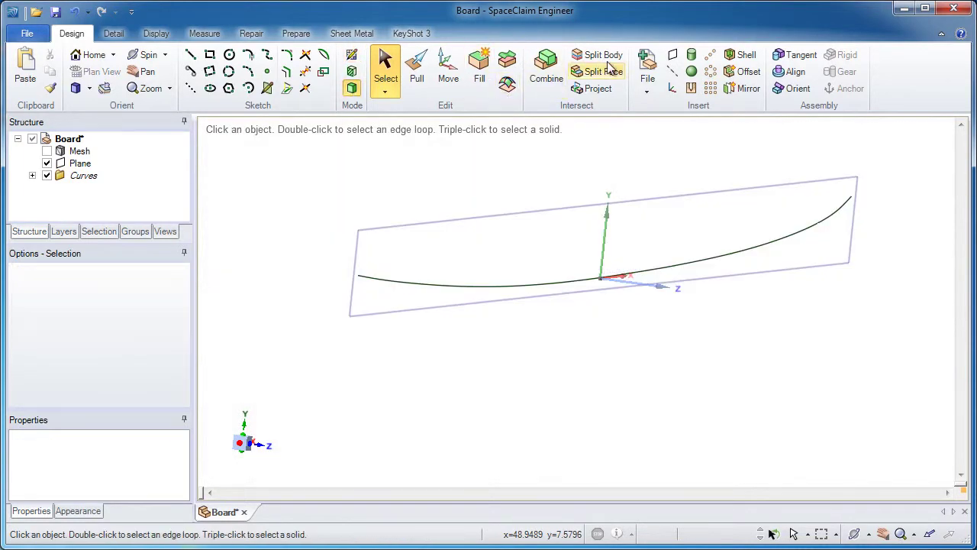
pyautogui.click(671, 56)
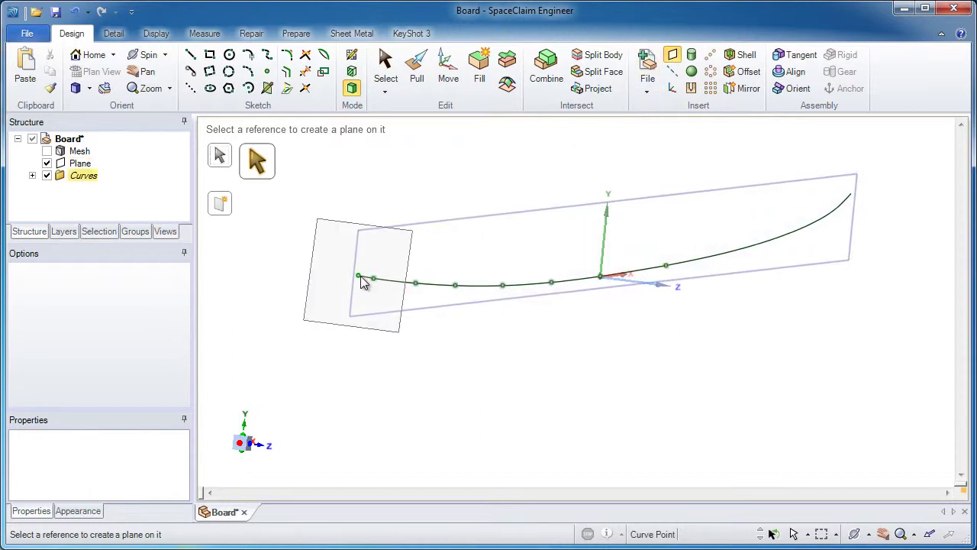
pyautogui.scroll(5, 362, 282)
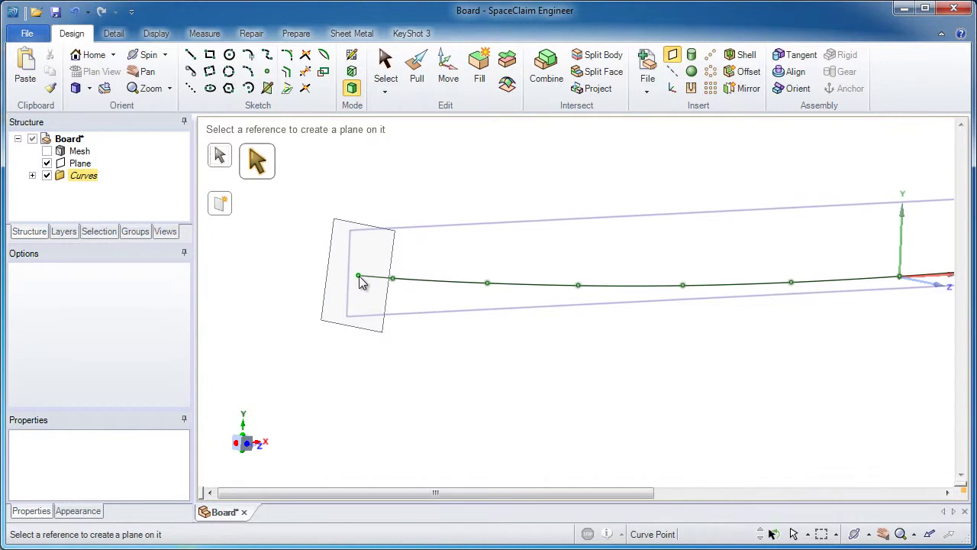
pyautogui.click(359, 278)
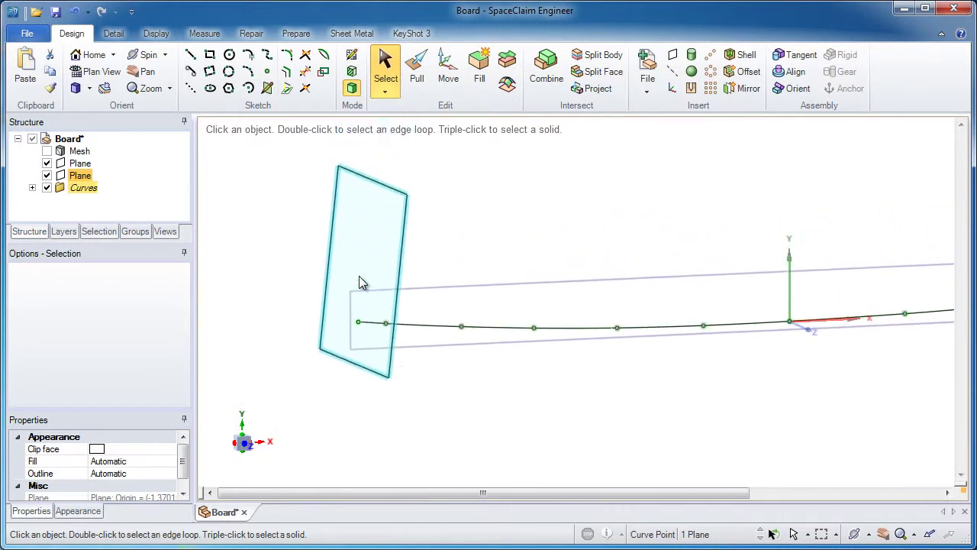
# - Pattern the plane along the underside curve toward the origin, spanning about 43.7 in with a count of 8
pyautogui.click(451, 83)
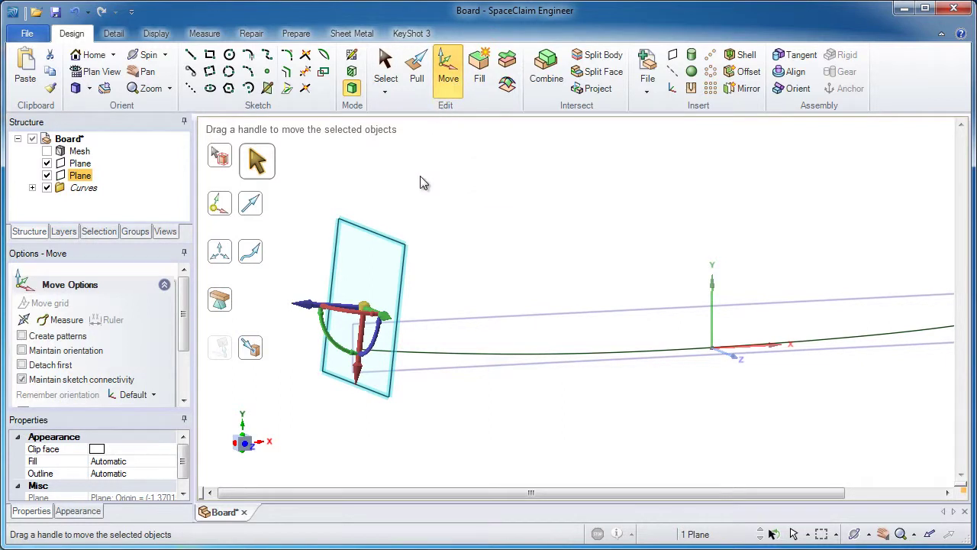
pyautogui.click(257, 254)
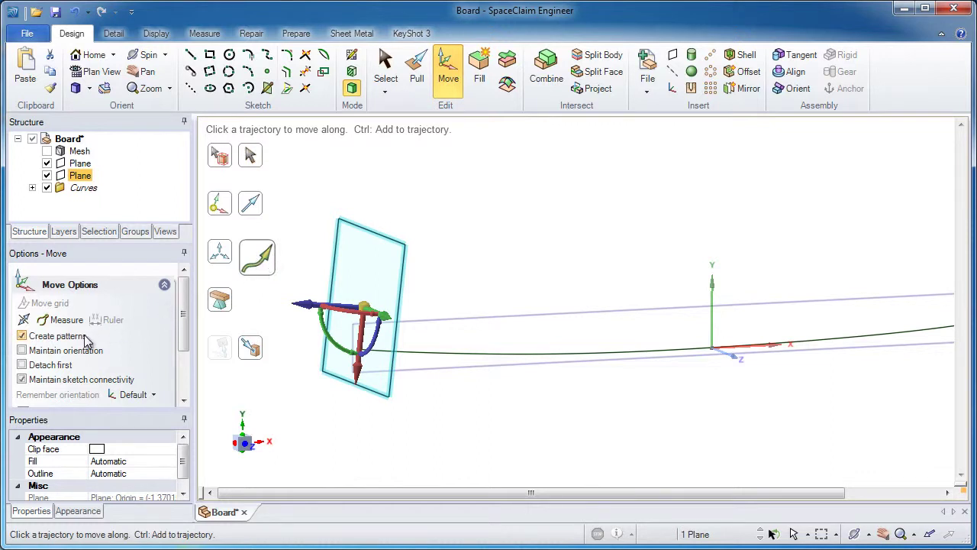
pyautogui.click(414, 357)
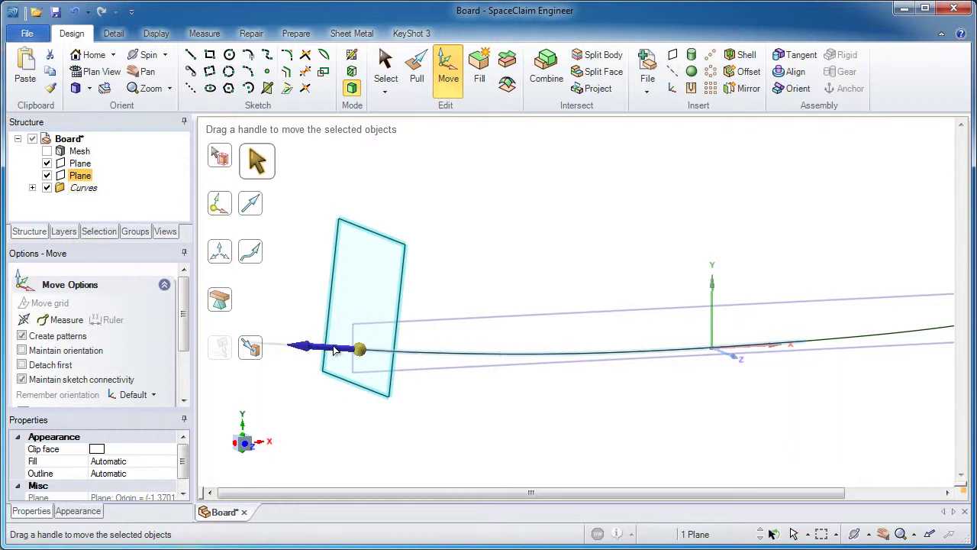
pyautogui.moveTo(333, 350); pyautogui.dragTo(621, 353)
pyautogui.click(519, 296)
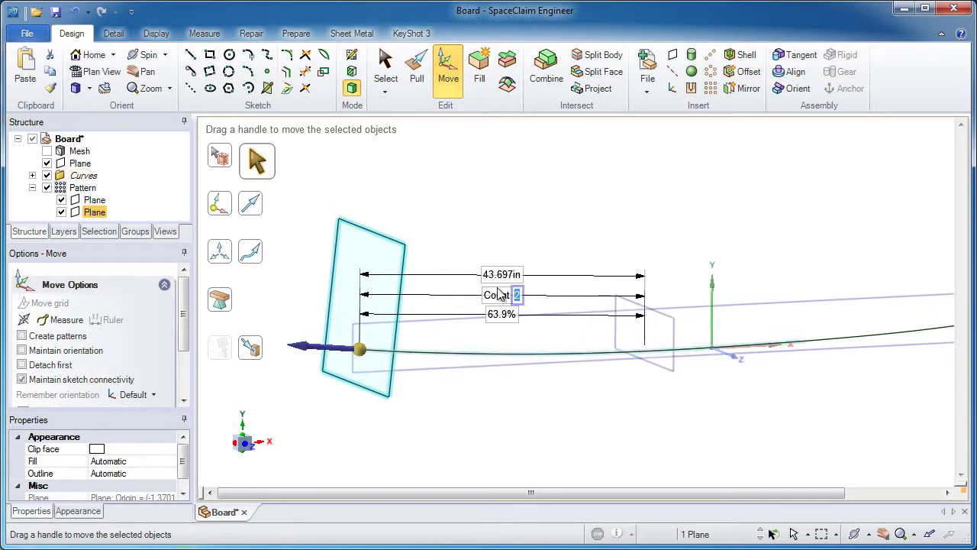
pyautogui.write('8')
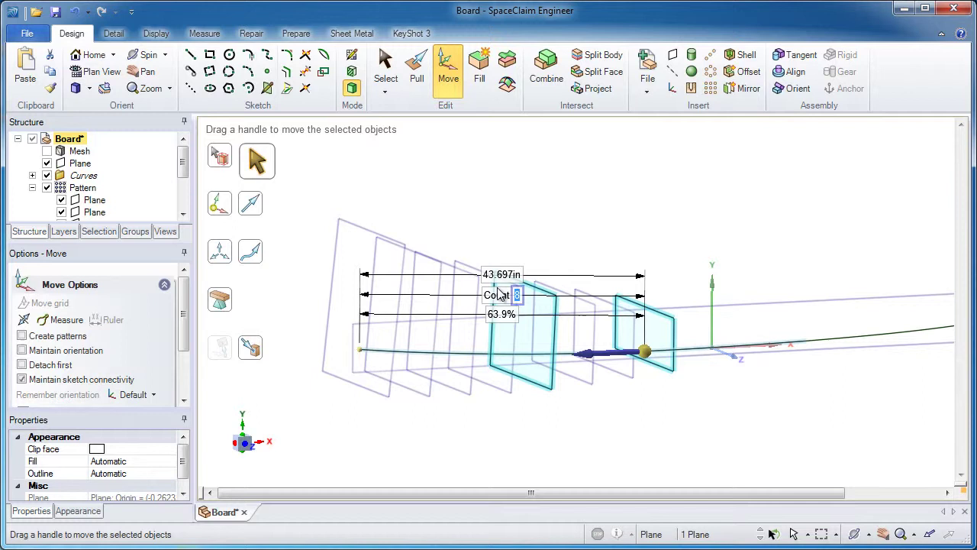
pyautogui.moveTo(609, 248); pyautogui.dragTo(611, 230, button='middle')
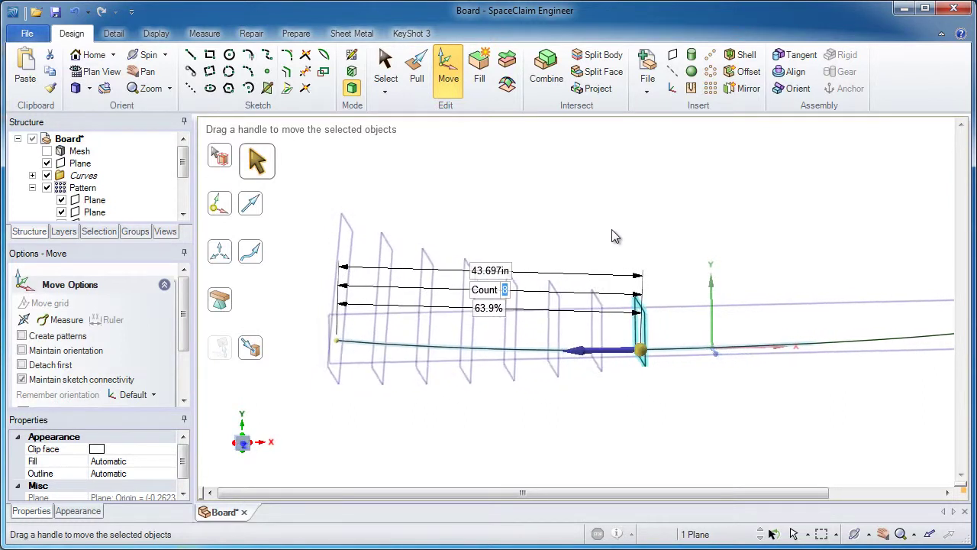
# - Finish the move operation and show the mesh body together with the patterned planes
pyautogui.click(385, 68)
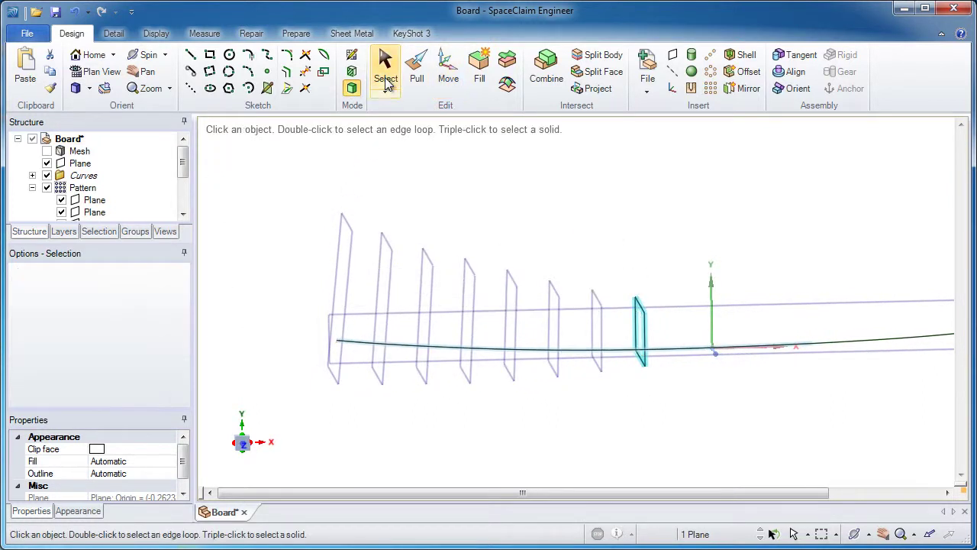
pyautogui.click(46, 151)
pyautogui.click(49, 153)
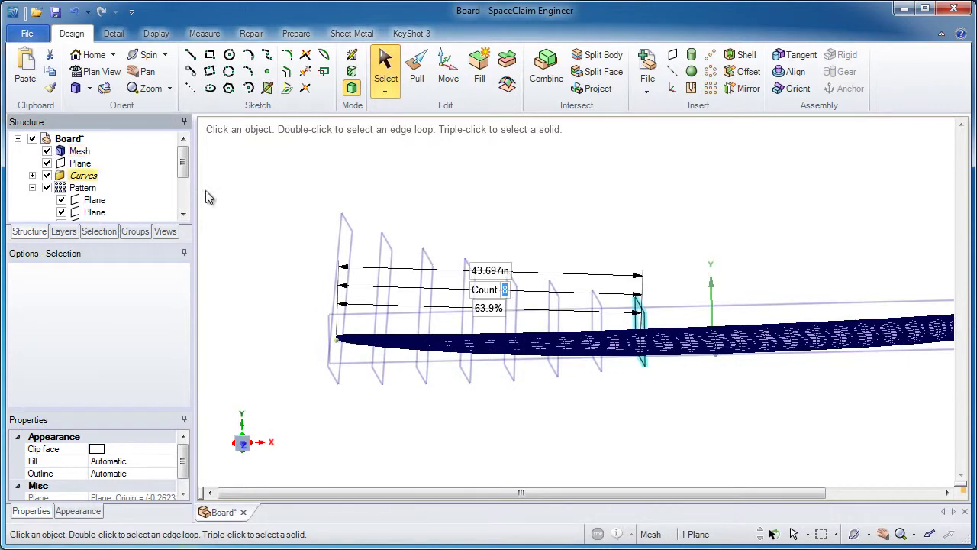
pyautogui.moveTo(662, 269); pyautogui.dragTo(648, 255, button='middle')
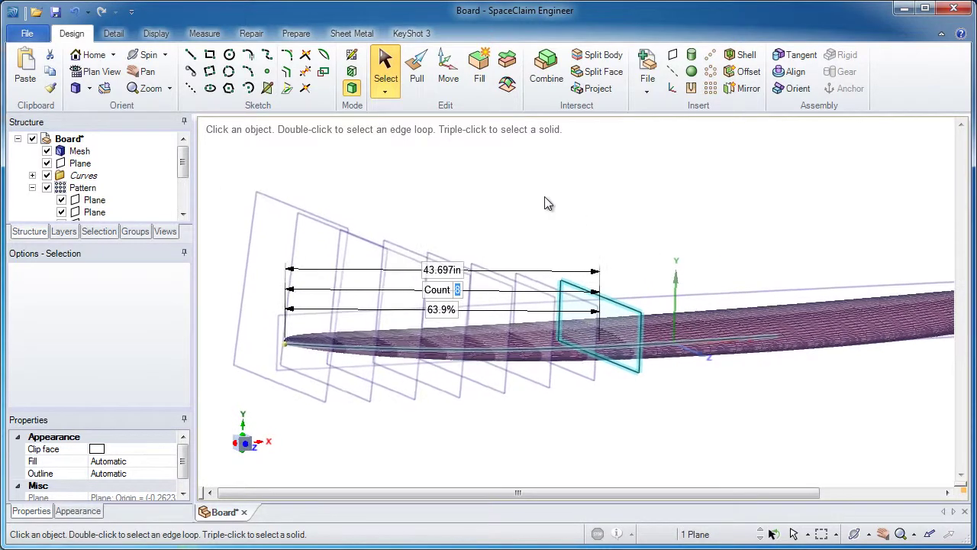
pyautogui.click(384, 68)
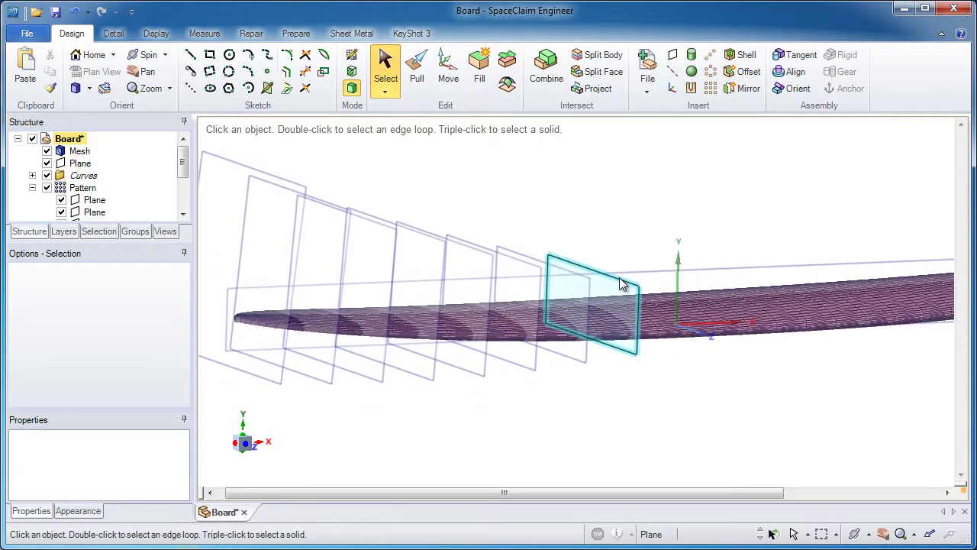
# - Start a sketch on the patterned plane nearest the origin and bring up the curve fitter options
pyautogui.click(620, 280)
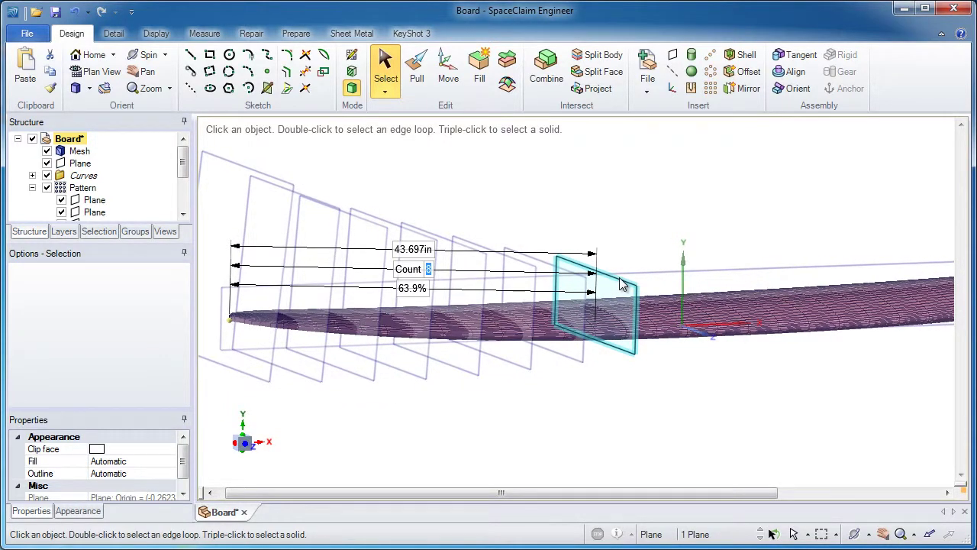
pyautogui.click(352, 55)
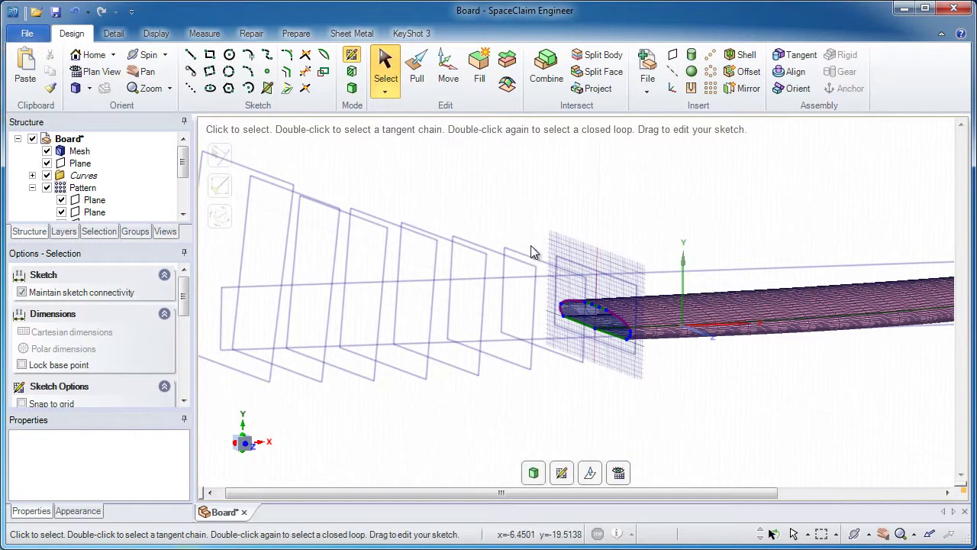
pyautogui.moveTo(184, 309); pyautogui.dragTo(184, 393)
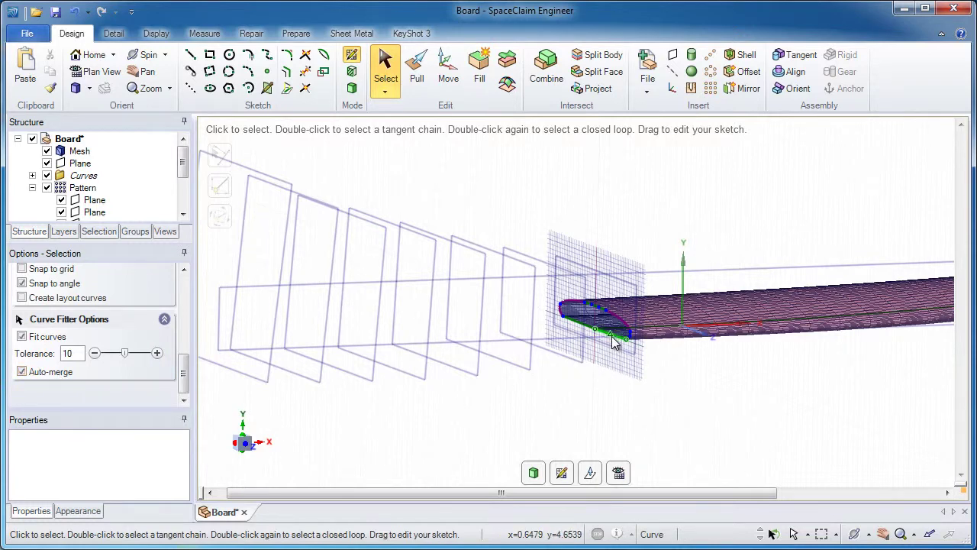
# - Select all fitted curves around this mesh section, then copy and paste them into the sketch
pyautogui.moveTo(542, 253); pyautogui.dragTo(647, 374)
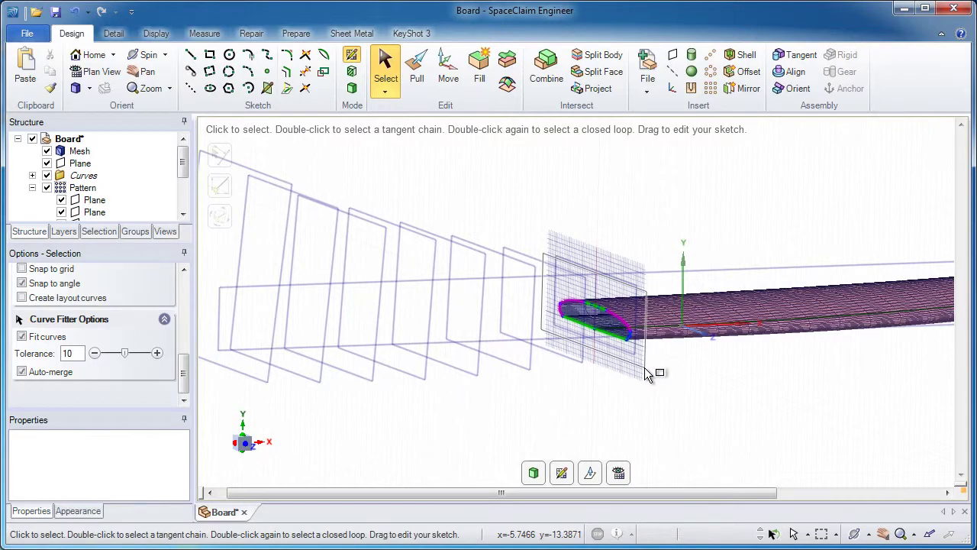
pyautogui.scroll(5, 646, 363)
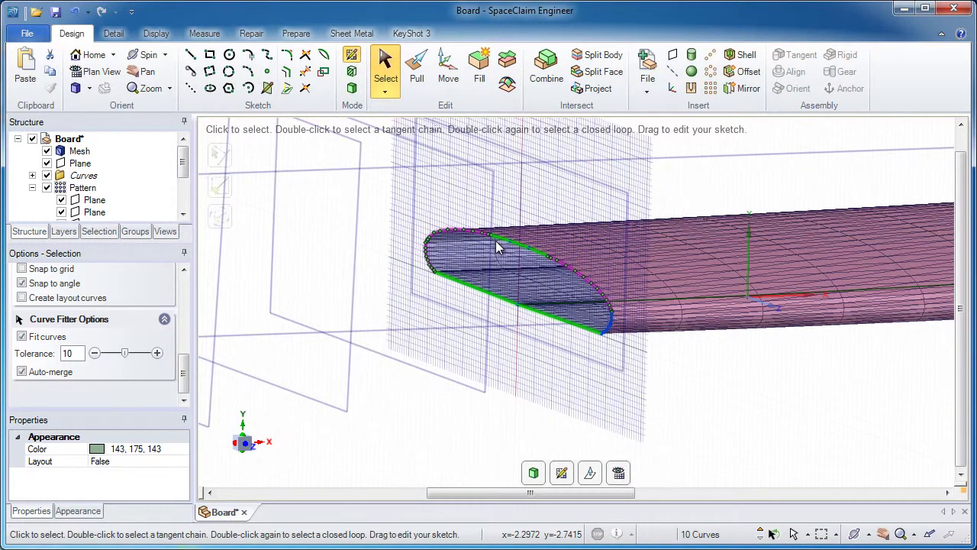
pyautogui.click(400, 199)
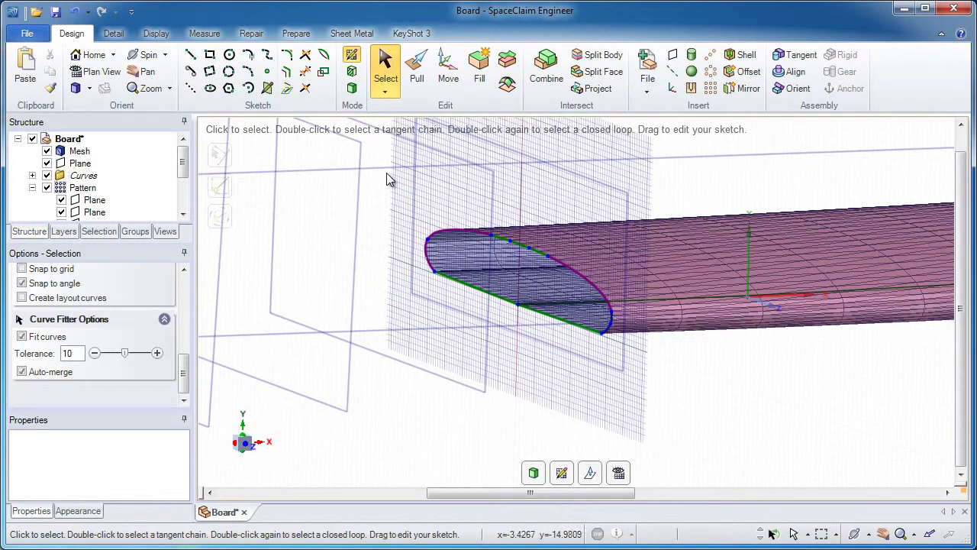
pyautogui.click(617, 351)
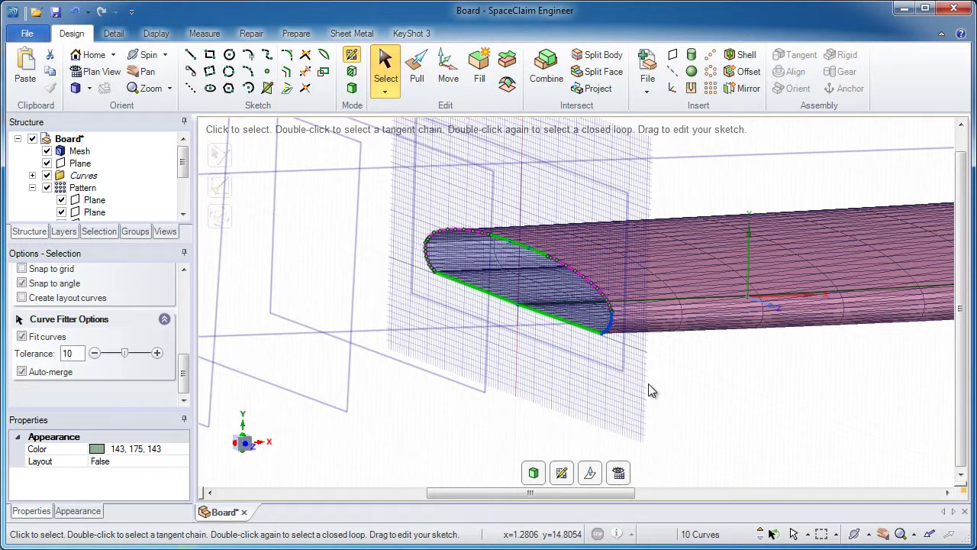
pyautogui.click(31, 74)
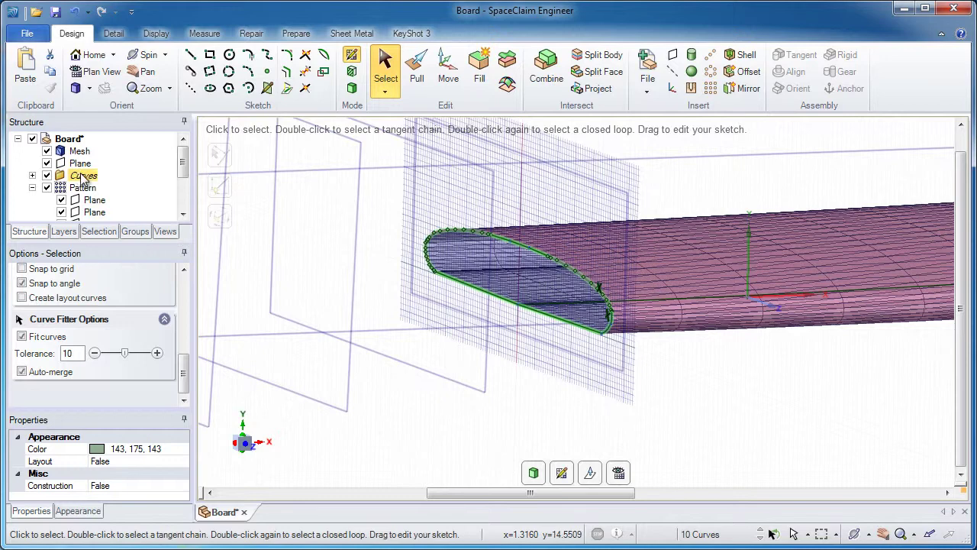
# - Relocate the sketch grid to the second patterned plane from the origin, toward negative X
pyautogui.click(562, 475)
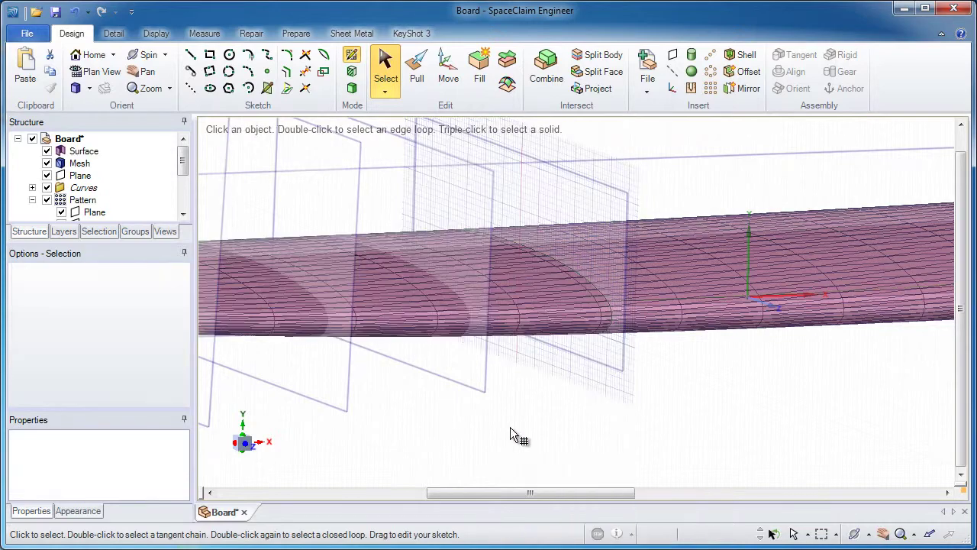
pyautogui.click(473, 390)
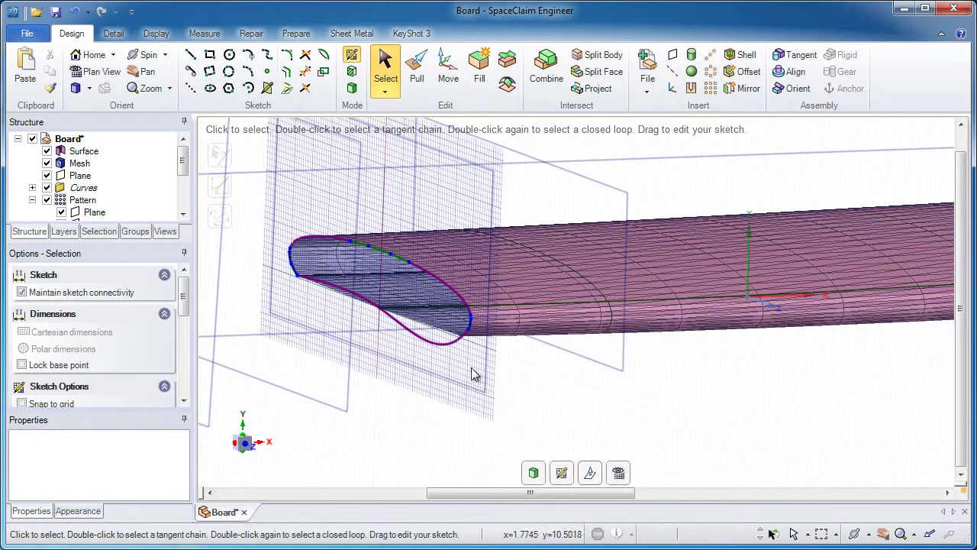
pyautogui.keyDown('shift'); pyautogui.moveTo(529, 351); pyautogui.dragTo(682, 374, button='middle'); pyautogui.keyUp('shift')
pyautogui.keyDown('ctrl'); pyautogui.moveTo(681, 374); pyautogui.dragTo(593, 345, button='middle'); pyautogui.keyUp('ctrl')
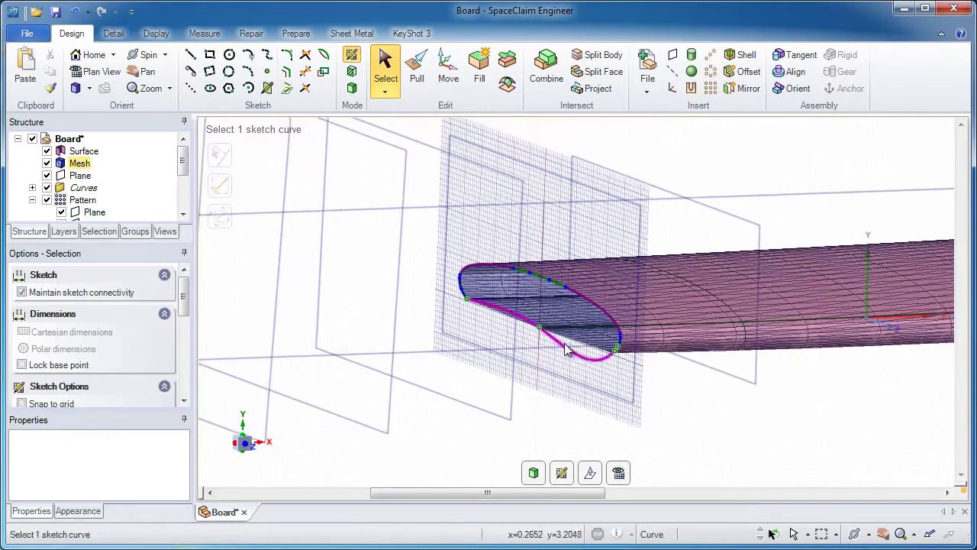
# - Turn off Auto-merge for curve fitting and copy and paste the second section's complete outline into the sketch
pyautogui.moveTo(186, 300); pyautogui.dragTo(185, 379)
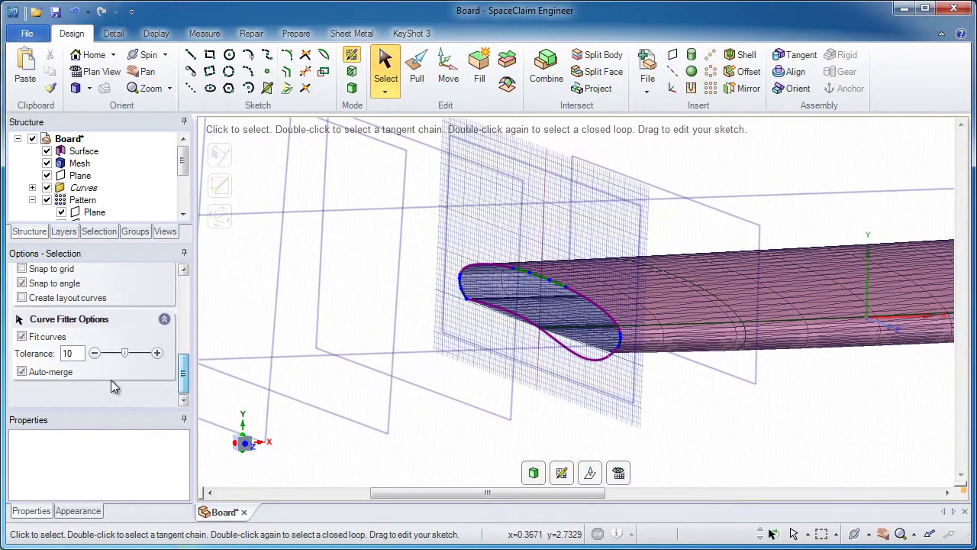
pyautogui.click(68, 381)
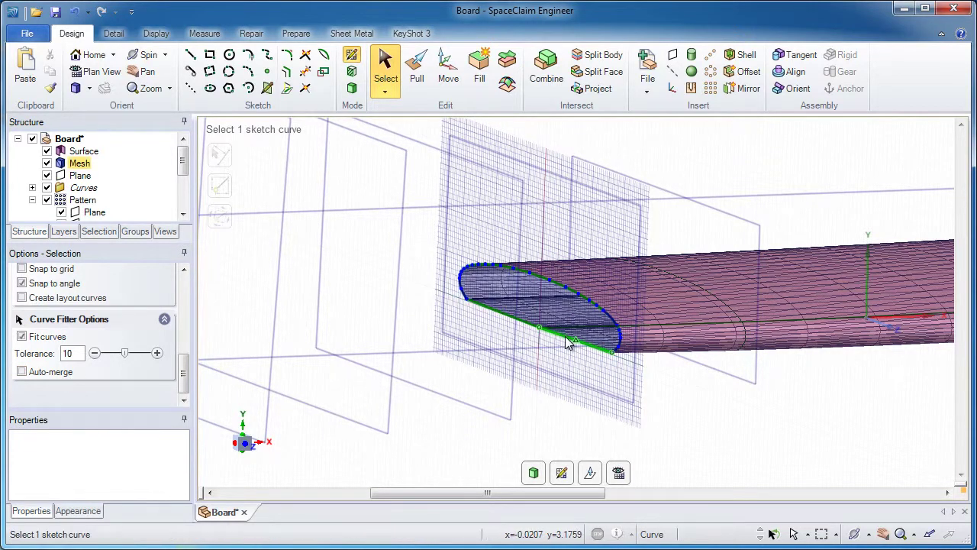
pyautogui.moveTo(422, 222); pyautogui.dragTo(632, 384)
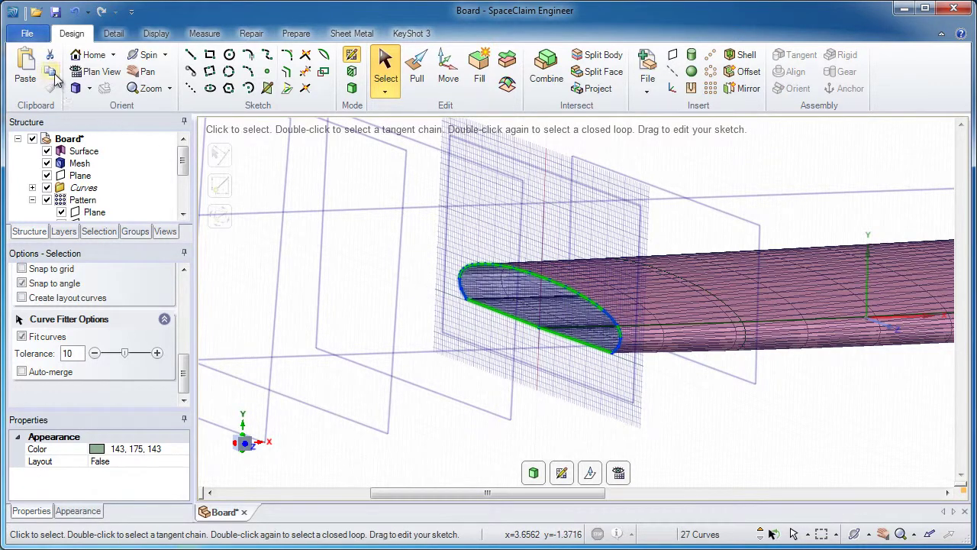
pyautogui.click(25, 69)
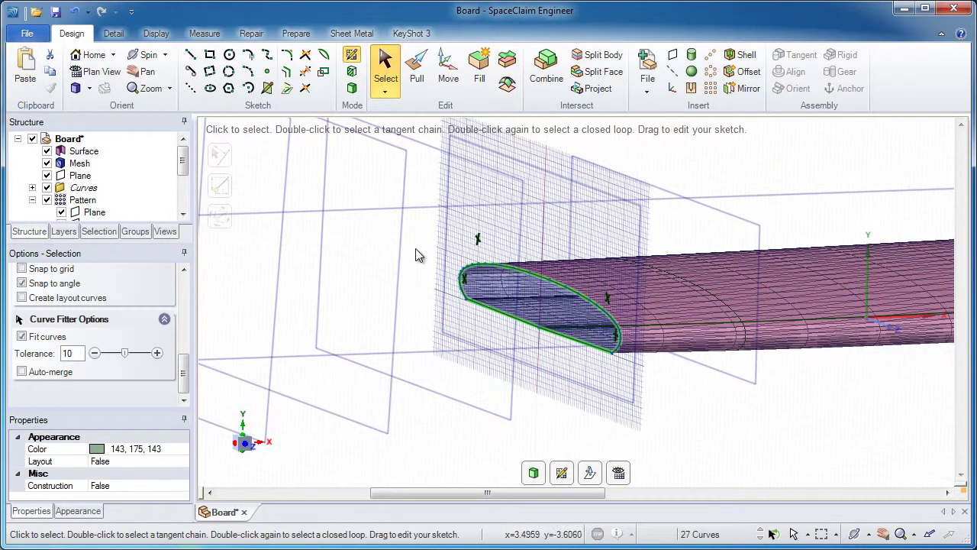
# - Sketch on the third patterned plane from the origin and copy and paste all its fitted section curves
pyautogui.click(562, 474)
pyautogui.click(514, 423)
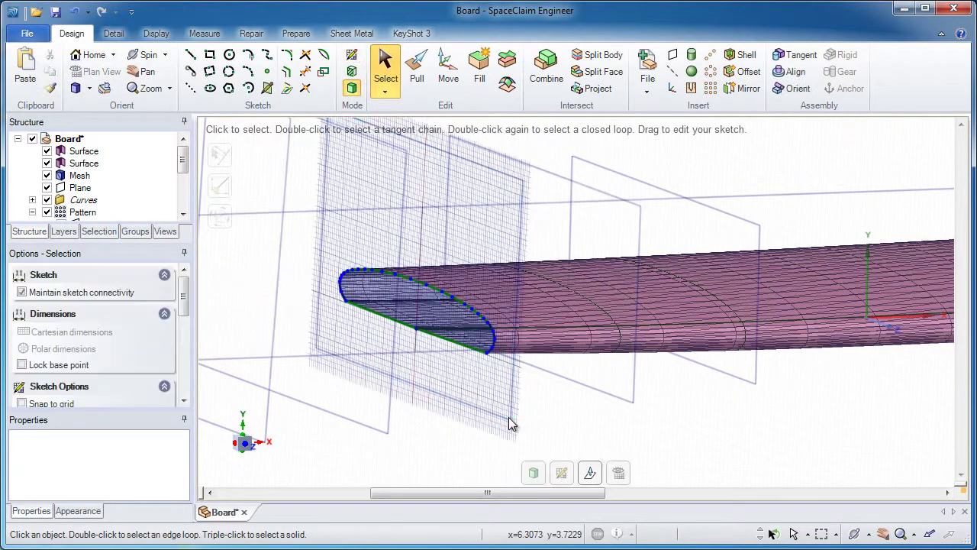
pyautogui.moveTo(365, 244); pyautogui.dragTo(527, 385)
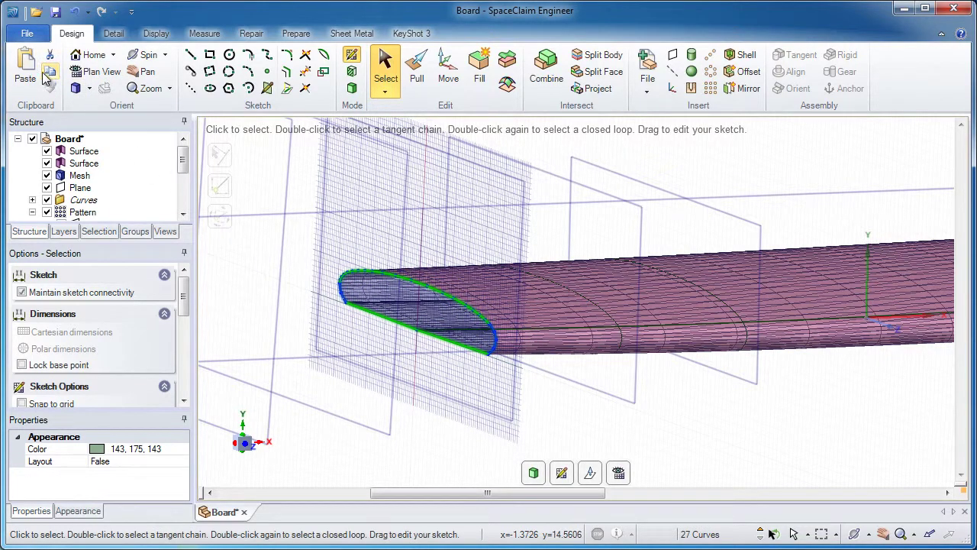
pyautogui.click(49, 71)
pyautogui.click(25, 68)
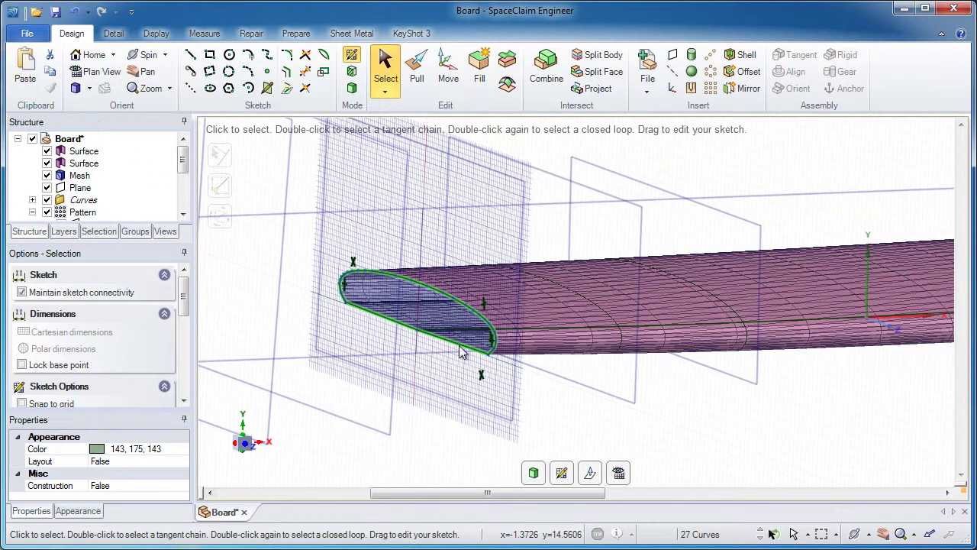
# - Sketch on the fourth patterned plane from the origin and copy and paste all its fitted section curves
pyautogui.click(562, 474)
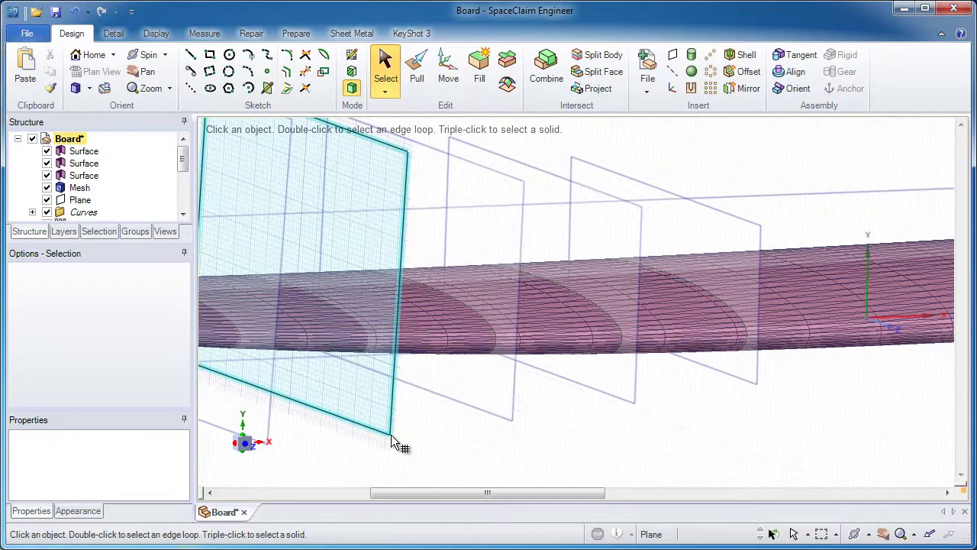
pyautogui.click(392, 446)
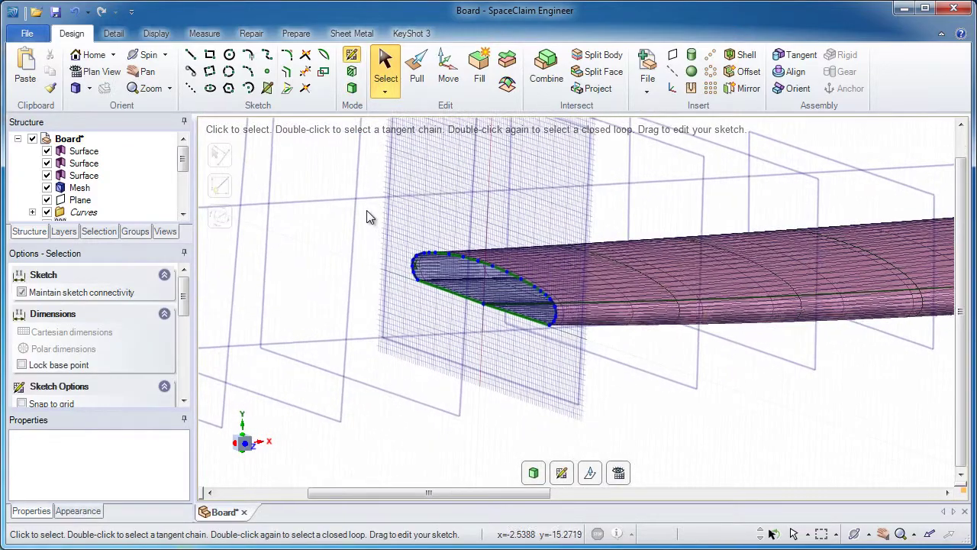
pyautogui.moveTo(366, 210); pyautogui.dragTo(601, 381)
pyautogui.click(50, 72)
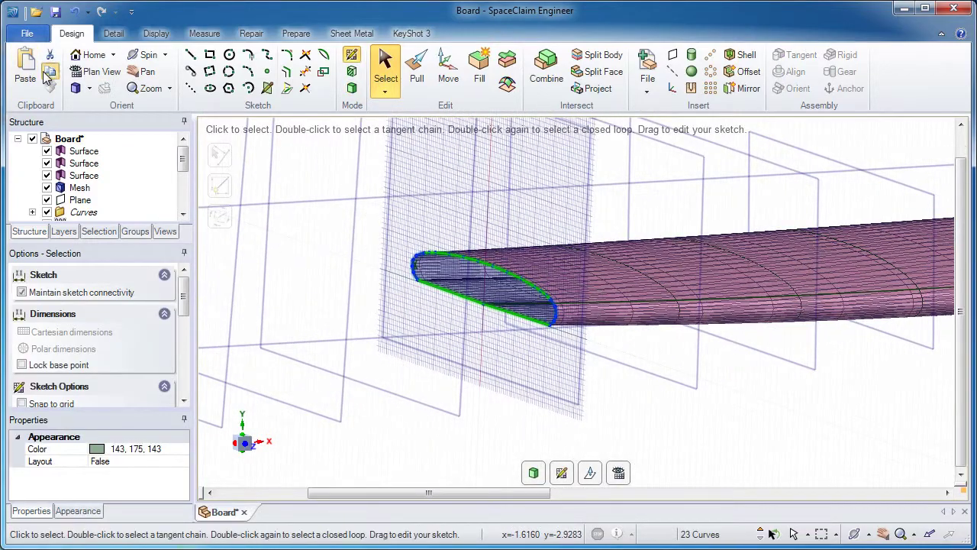
pyautogui.click(27, 68)
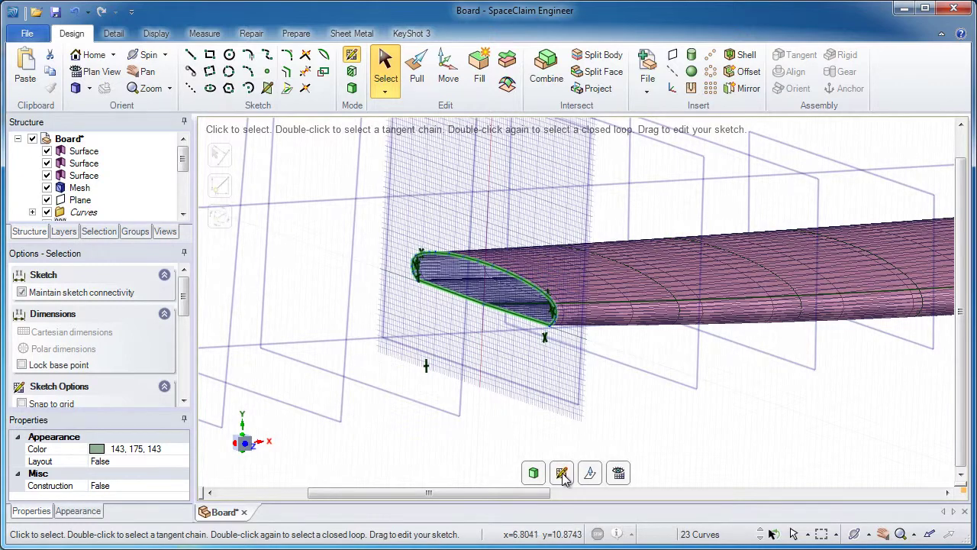
# - Sketch on the fifth patterned plane from the origin and copy and paste all its fitted section curves
pyautogui.click(562, 474)
pyautogui.click(464, 417)
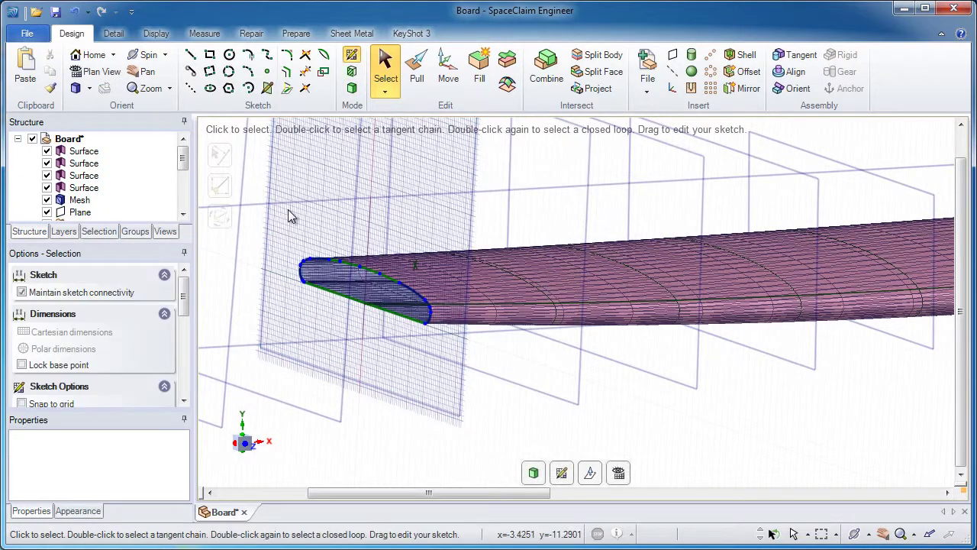
pyautogui.moveTo(276, 203)
pyautogui.mouseDown()
pyautogui.moveTo(473, 367)
pyautogui.moveTo(480, 362)
pyautogui.mouseUp()
pyautogui.click(51, 72)
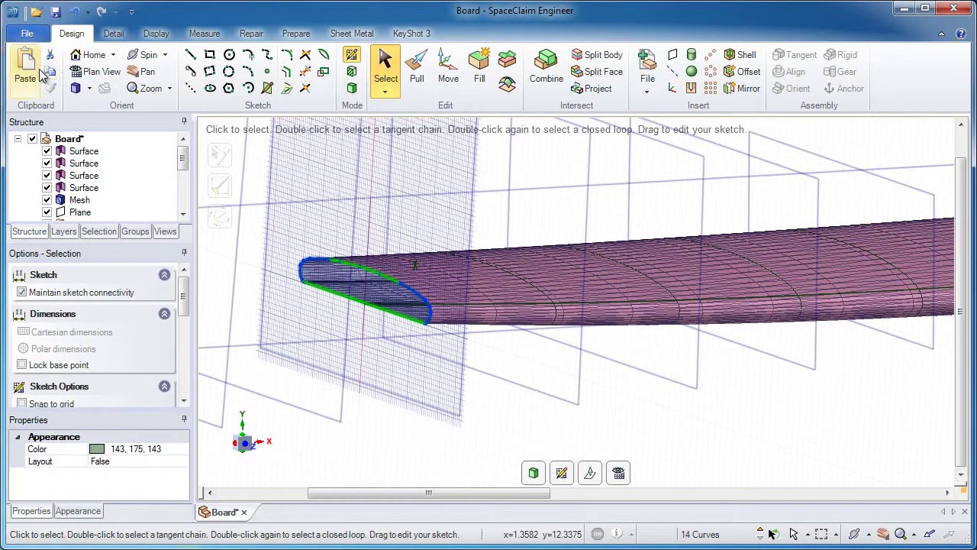
pyautogui.click(35, 69)
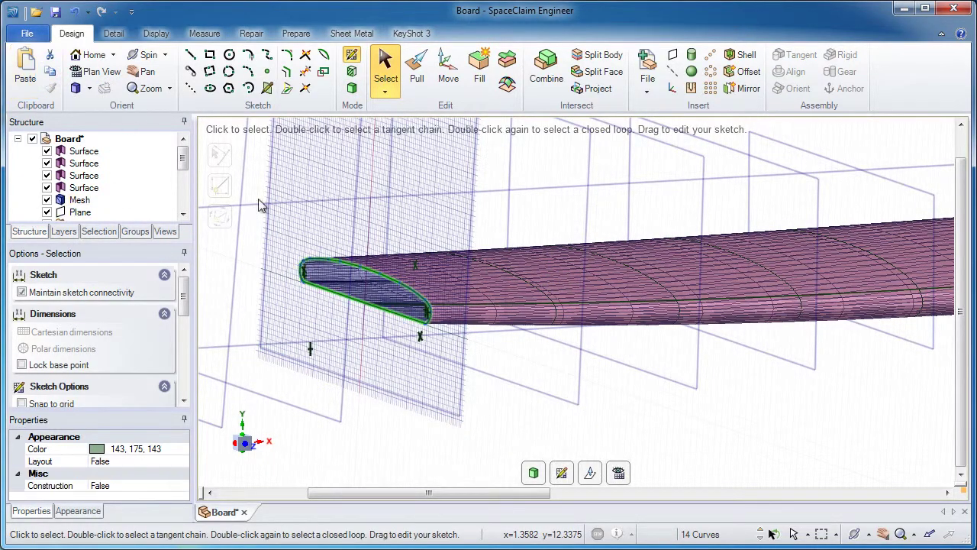
# - Sketch on the sixth patterned plane from the origin and copy and paste all its fitted section curves
pyautogui.click(561, 474)
pyautogui.click(338, 421)
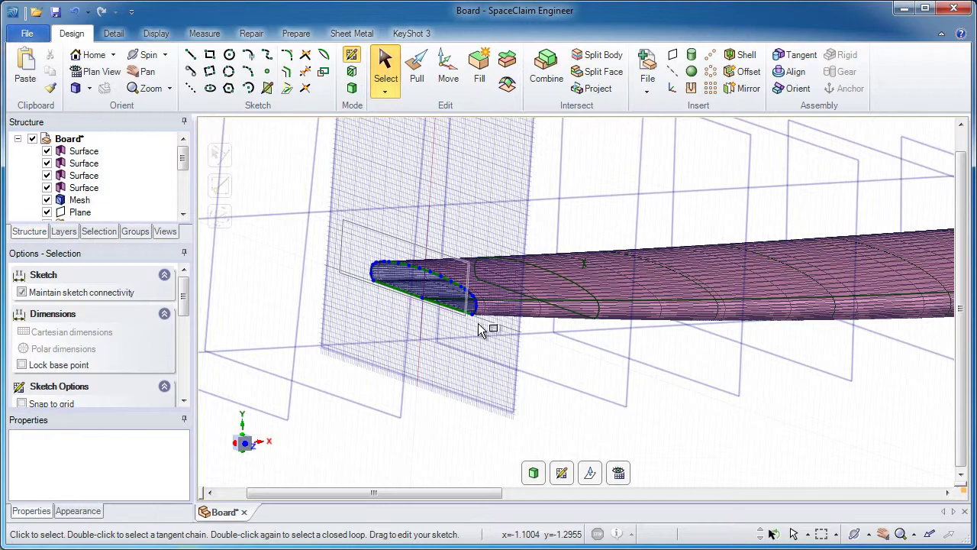
pyautogui.doubleClick(480, 329)
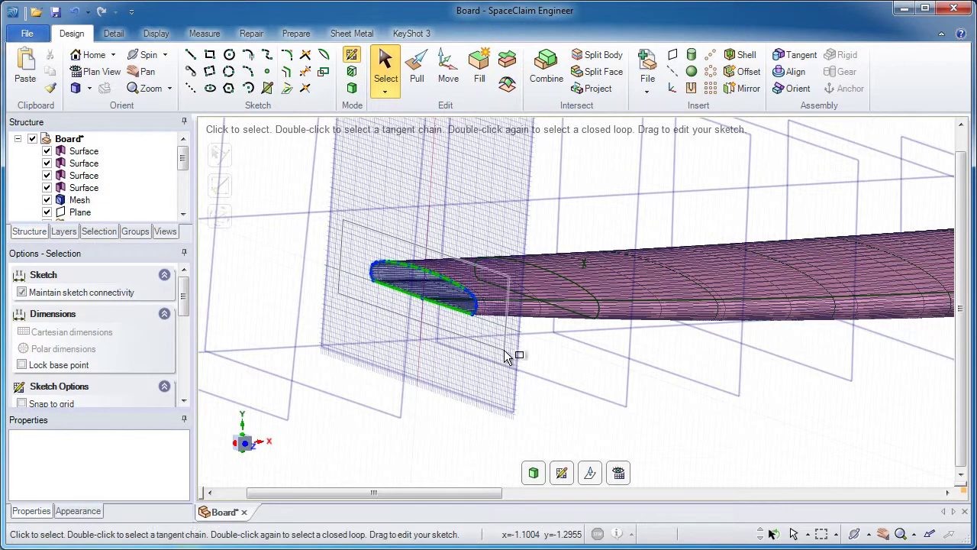
pyautogui.click(34, 74)
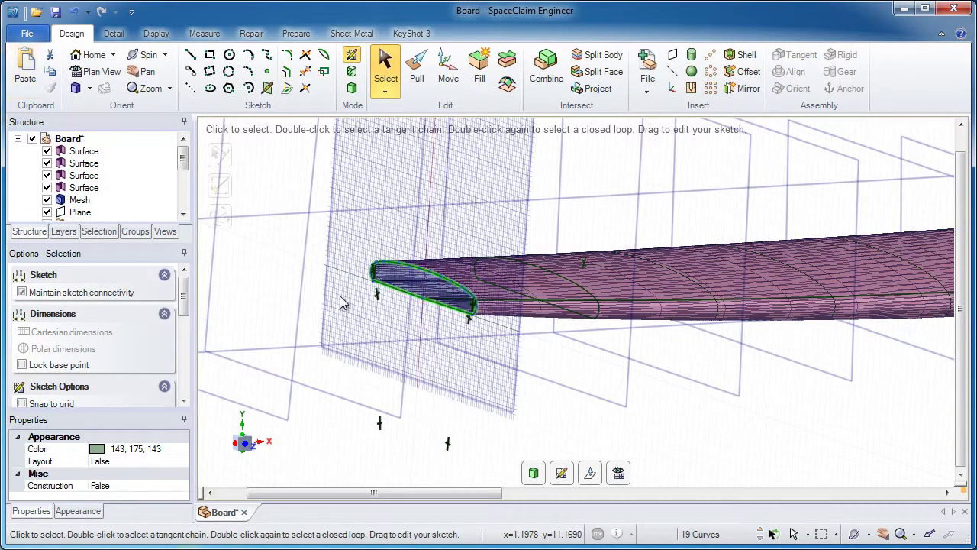
# - Sketch on the seventh patterned plane from the origin and copy and paste all its fitted section curves
pyautogui.click(561, 472)
pyautogui.click(399, 417)
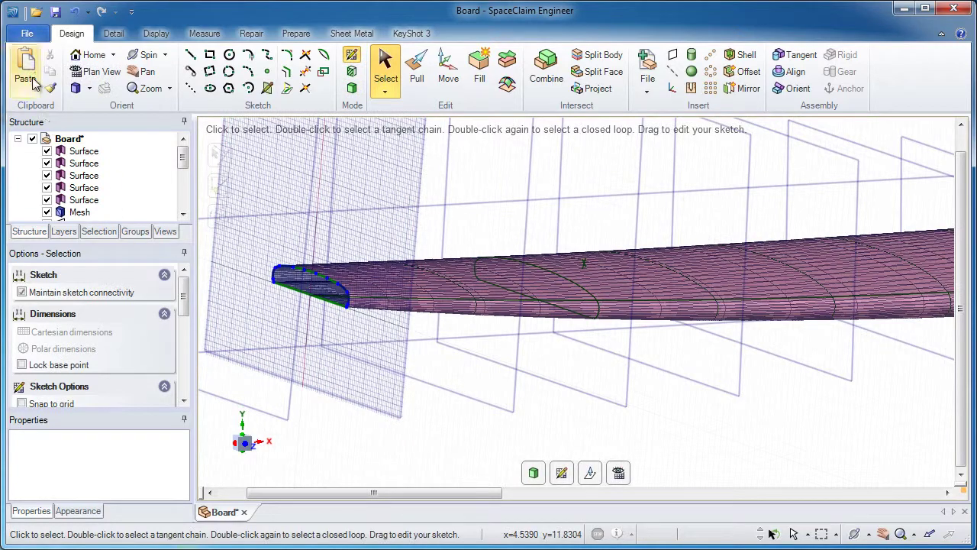
pyautogui.moveTo(248, 234); pyautogui.dragTo(374, 343)
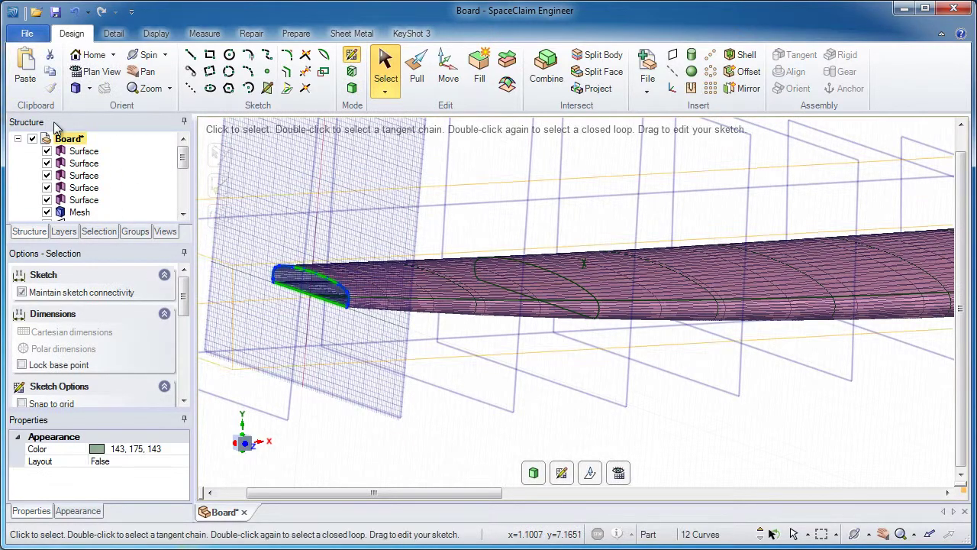
pyautogui.click(31, 73)
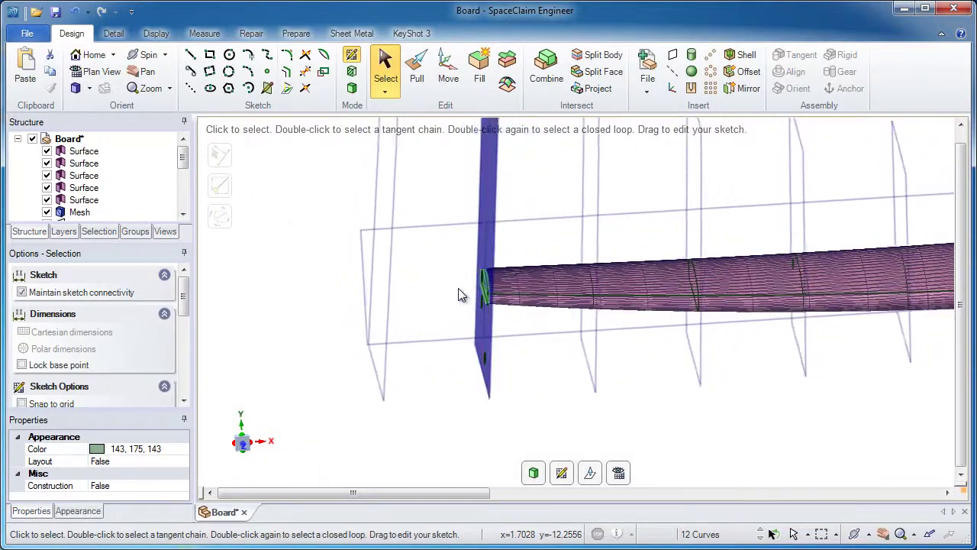
# - Sketch on the seventh patterned plane, shift the sketch grid toward the board's tip, and copy and paste the fitted section curves there
pyautogui.click(352, 88)
pyautogui.click(489, 243)
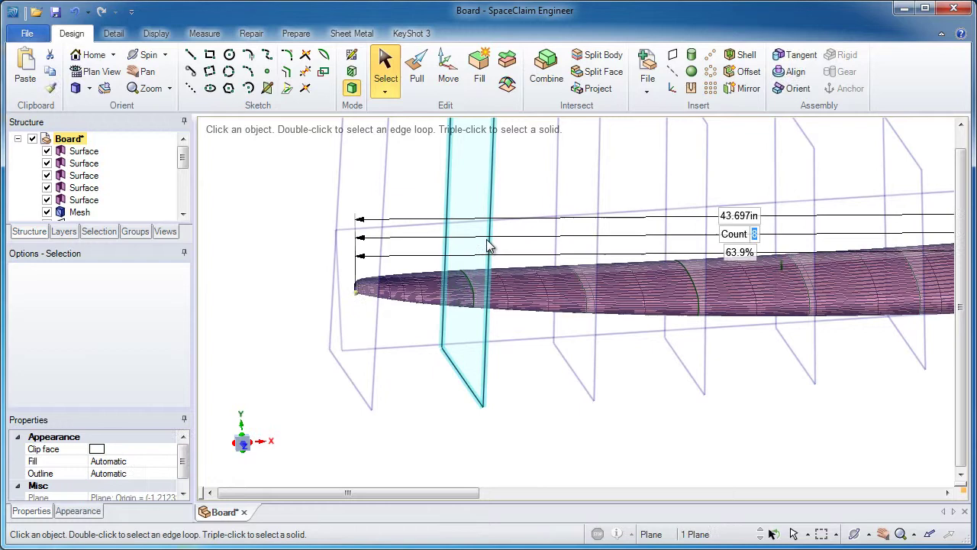
pyautogui.click(352, 55)
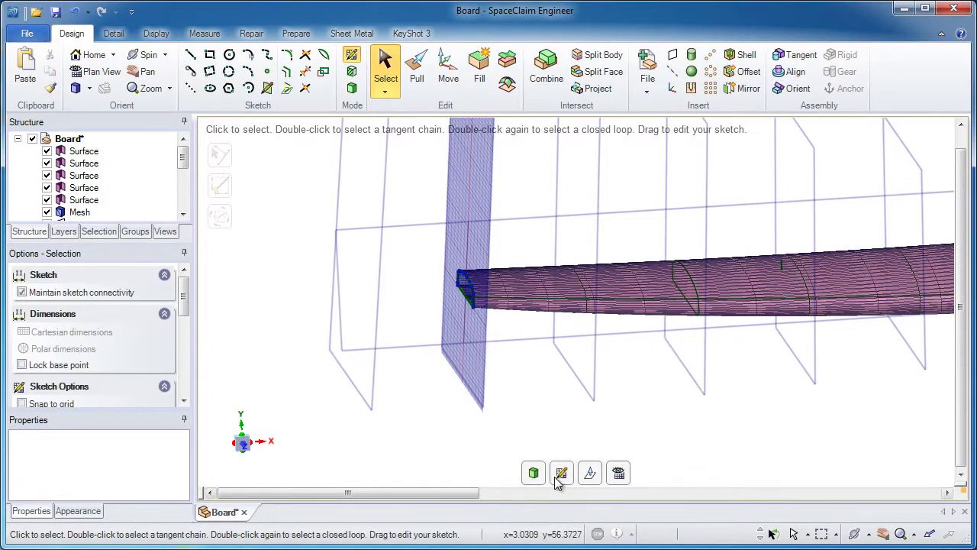
pyautogui.click(590, 473)
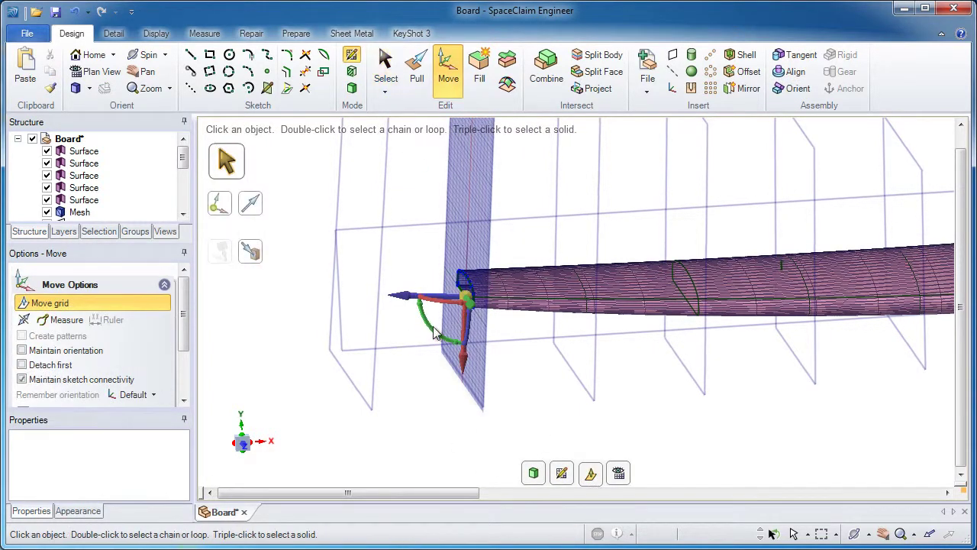
pyautogui.moveTo(410, 296); pyautogui.dragTo(357, 297)
pyautogui.moveTo(358, 297); pyautogui.dragTo(397, 299, button='middle')
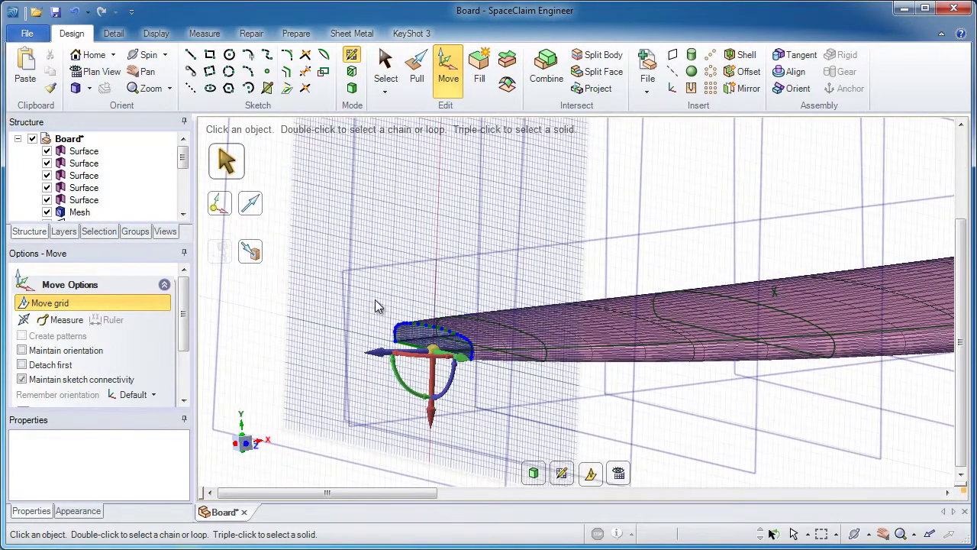
pyautogui.moveTo(379, 293); pyautogui.dragTo(489, 384)
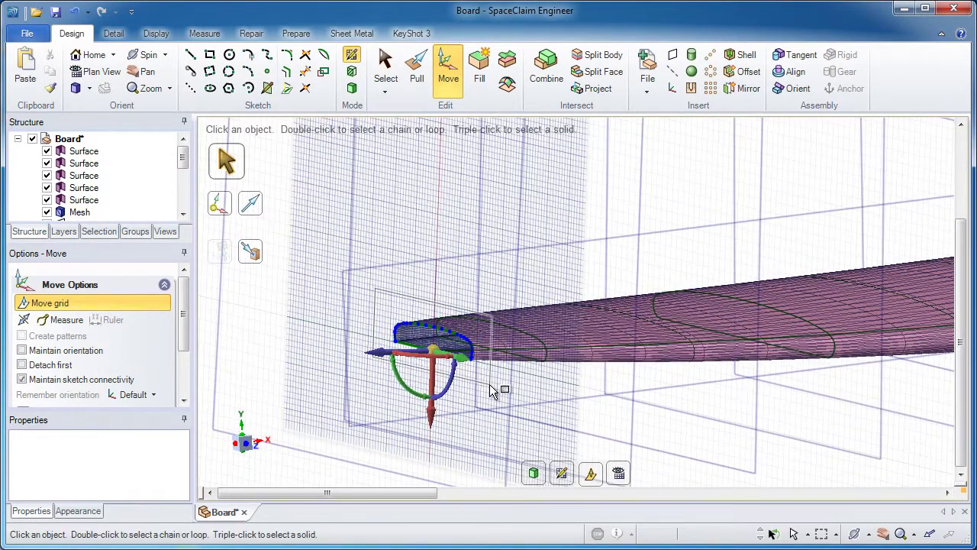
pyautogui.click(25, 67)
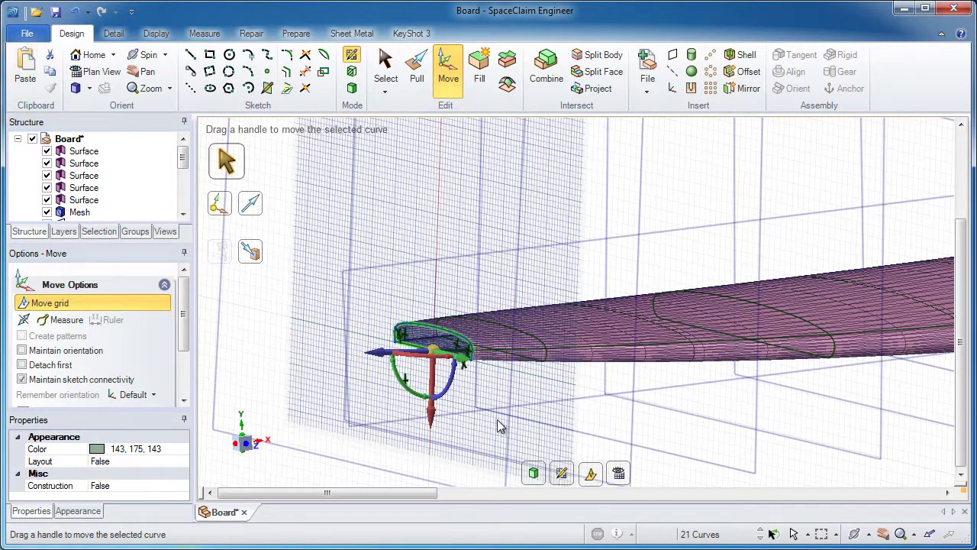
# - Move the sketch grid right up to the board's tip, copy and paste the small end section's curves, and return to 3D mode
pyautogui.click(589, 474)
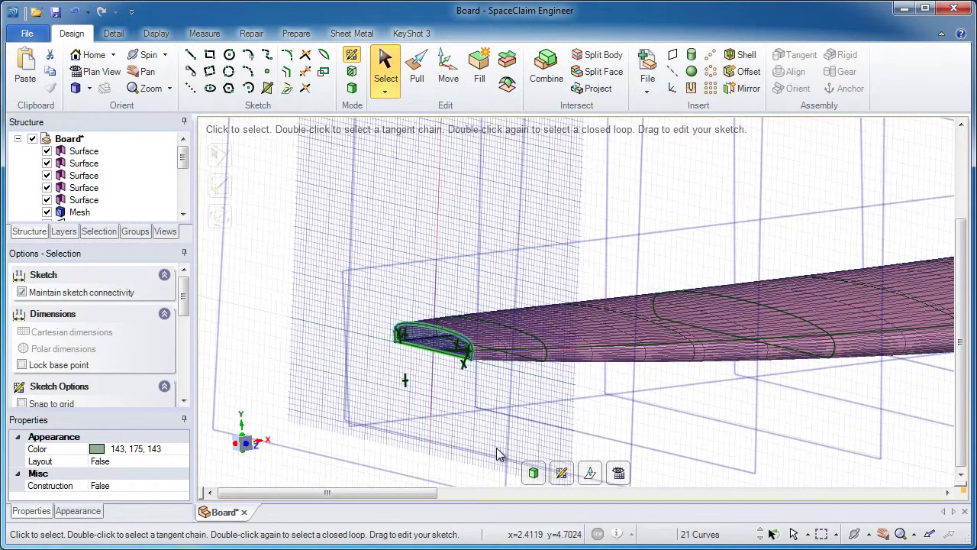
pyautogui.click(517, 460)
pyautogui.click(588, 473)
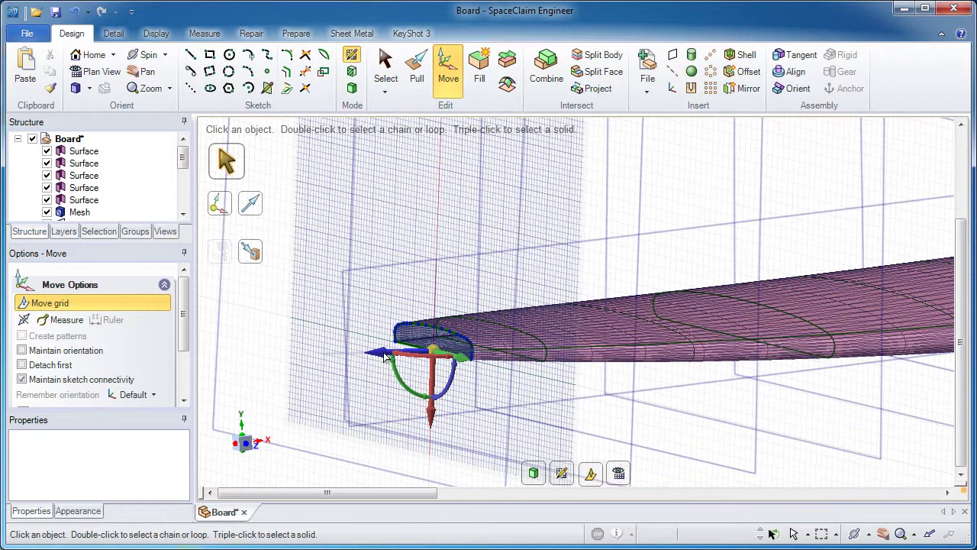
pyautogui.moveTo(382, 356); pyautogui.dragTo(345, 343)
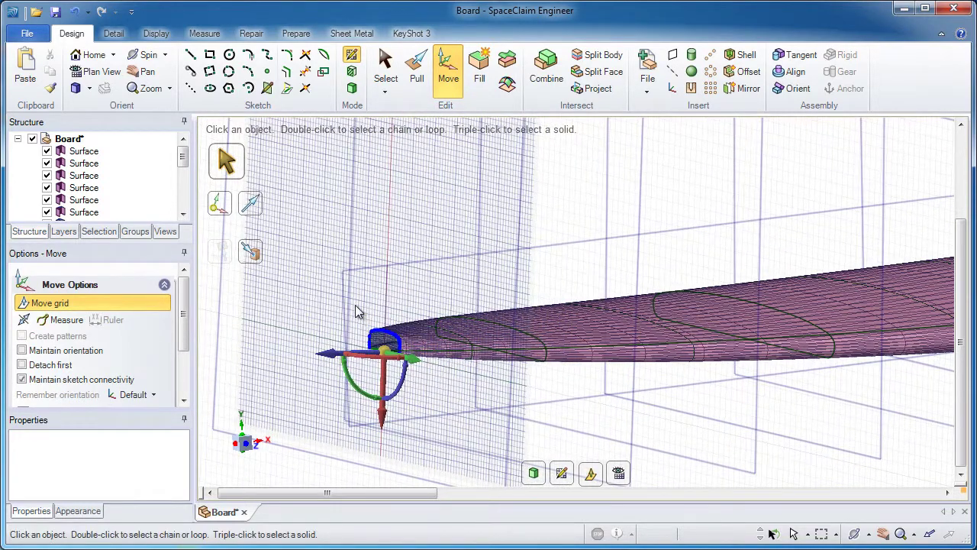
pyautogui.click(416, 386)
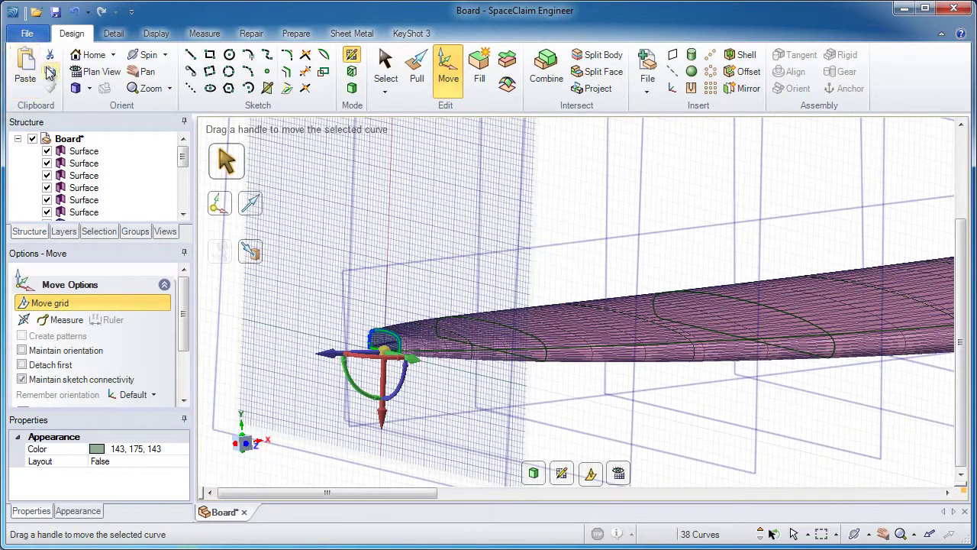
pyautogui.click(351, 90)
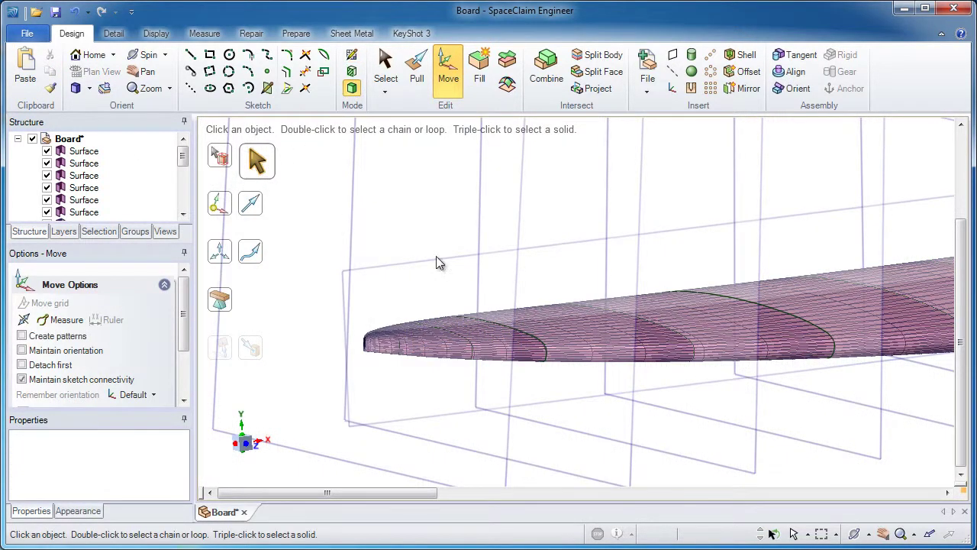
# - Hide the mesh, the lengthwise plane and the whole plane pattern so that only the section profiles and underside curve are shown
pyautogui.moveTo(183, 157); pyautogui.dragTo(182, 167)
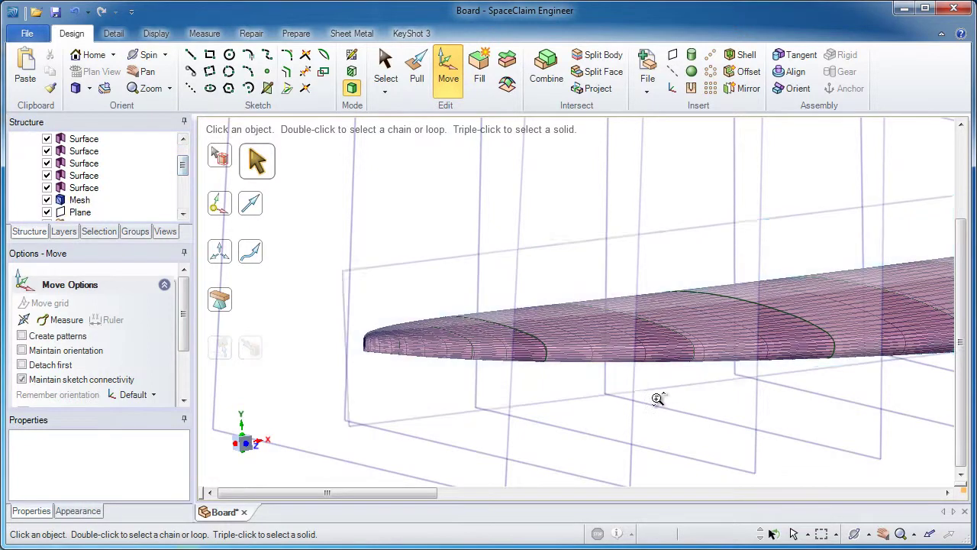
pyautogui.keyDown('shift'); pyautogui.moveTo(658, 398); pyautogui.dragTo(451, 261, button='middle'); pyautogui.keyUp('shift')
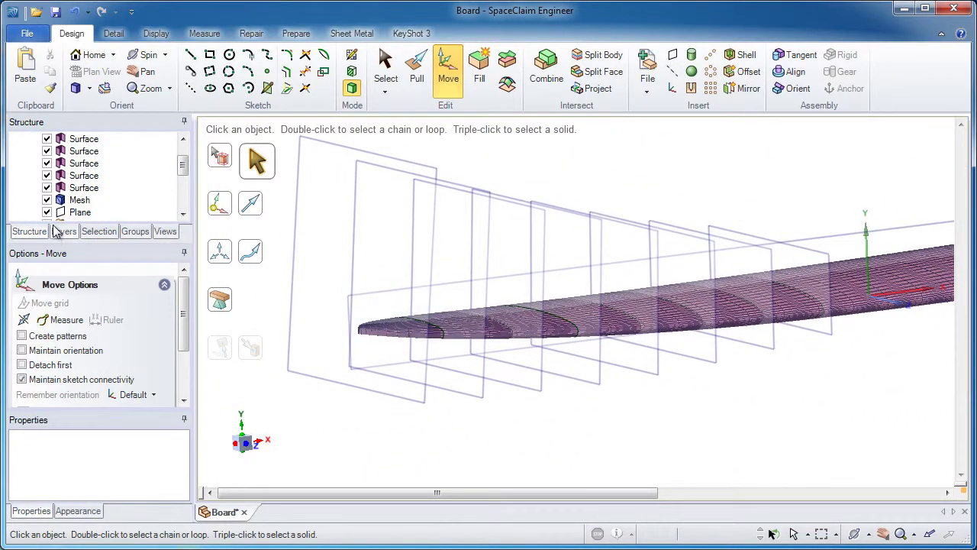
pyautogui.click(47, 200)
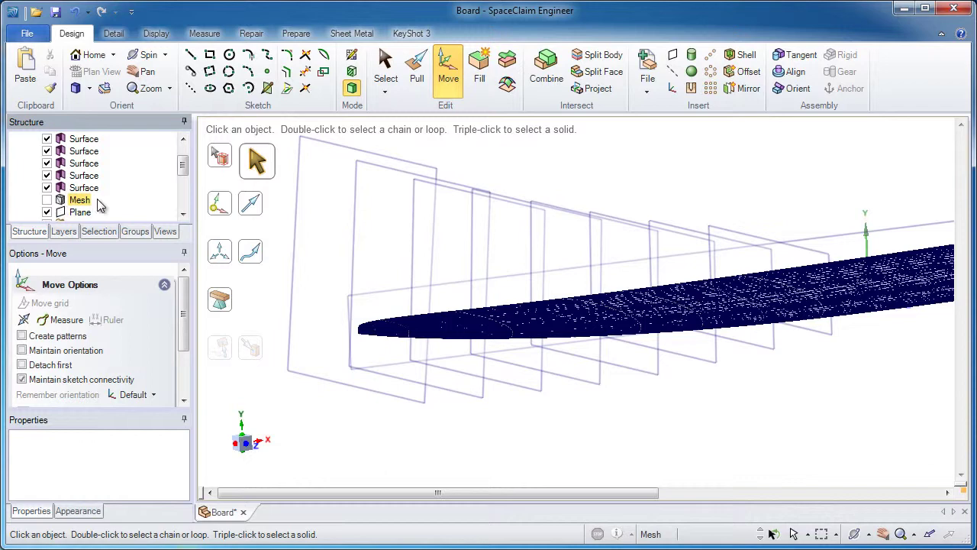
pyautogui.moveTo(500, 302); pyautogui.dragTo(445, 283, button='middle')
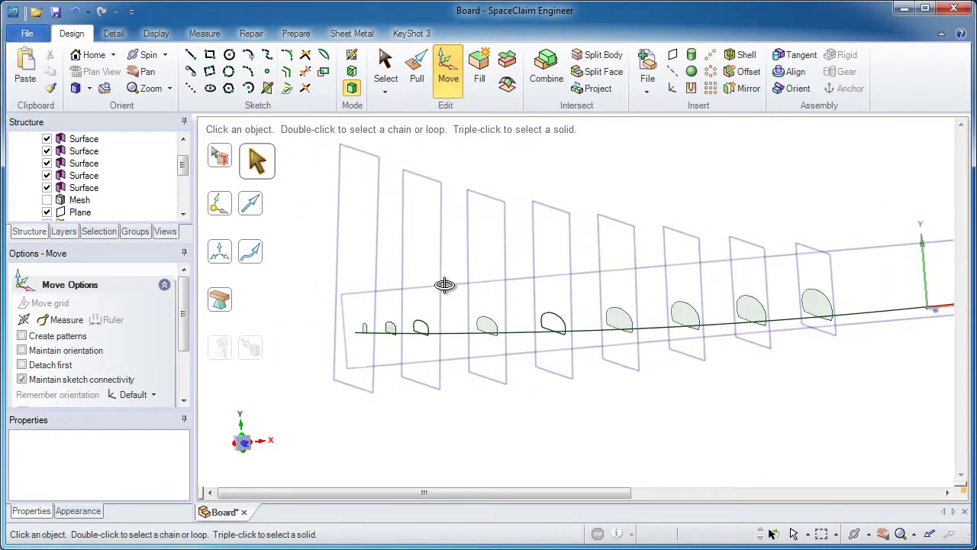
pyautogui.click(47, 212)
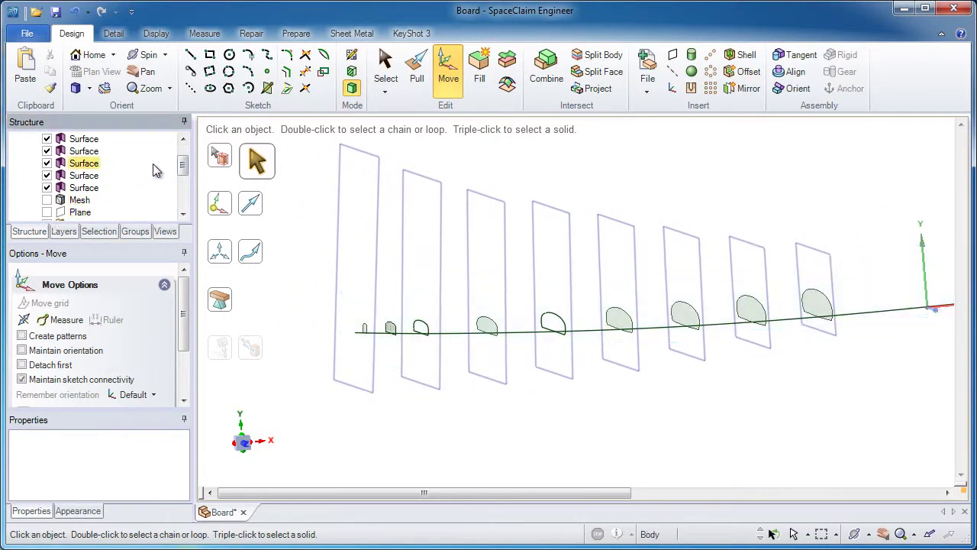
pyautogui.moveTo(183, 164); pyautogui.dragTo(181, 178)
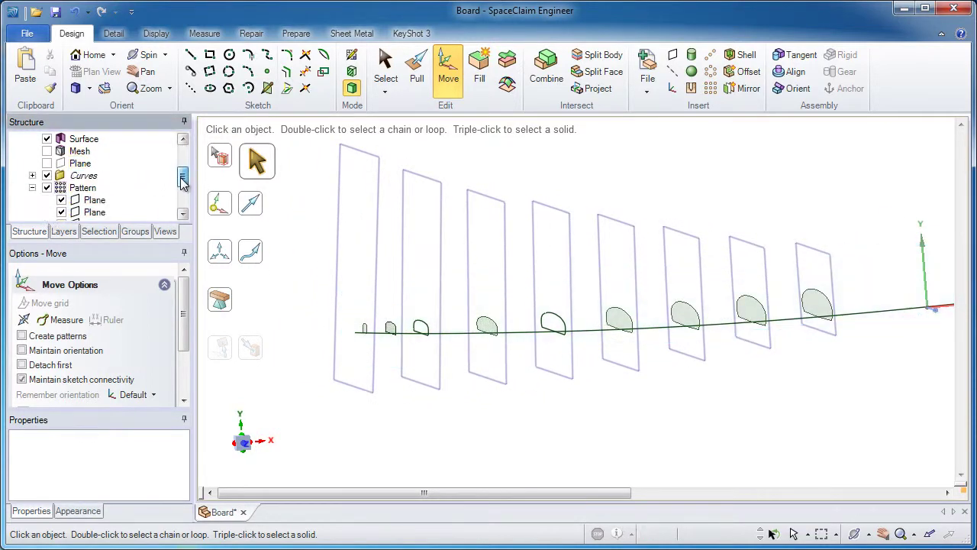
pyautogui.click(32, 188)
pyautogui.click(46, 213)
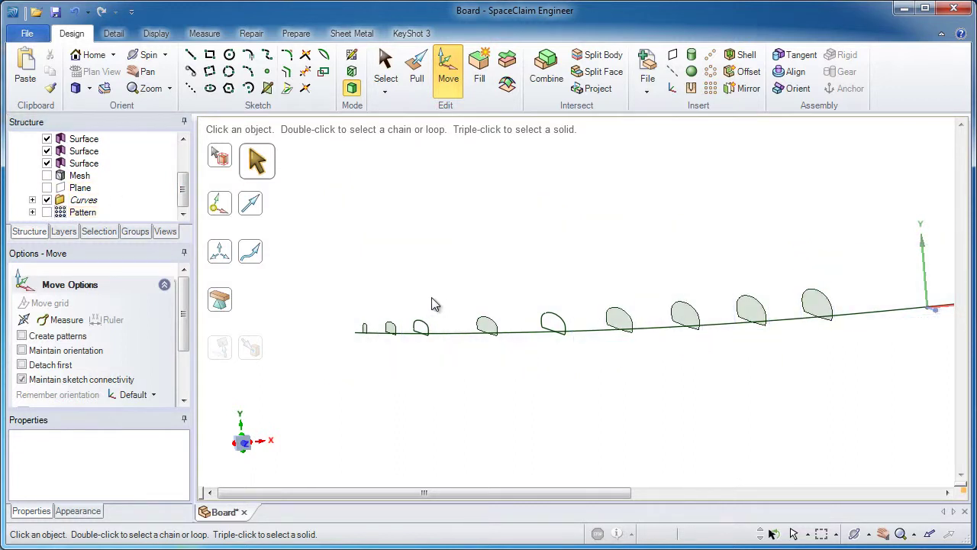
# - Fill the open outline of the third section from the board's tip to make it a surface
pyautogui.press('s')
pyautogui.keyDown('ctrl'); pyautogui.scroll(3, 432, 313); pyautogui.keyUp('ctrl')
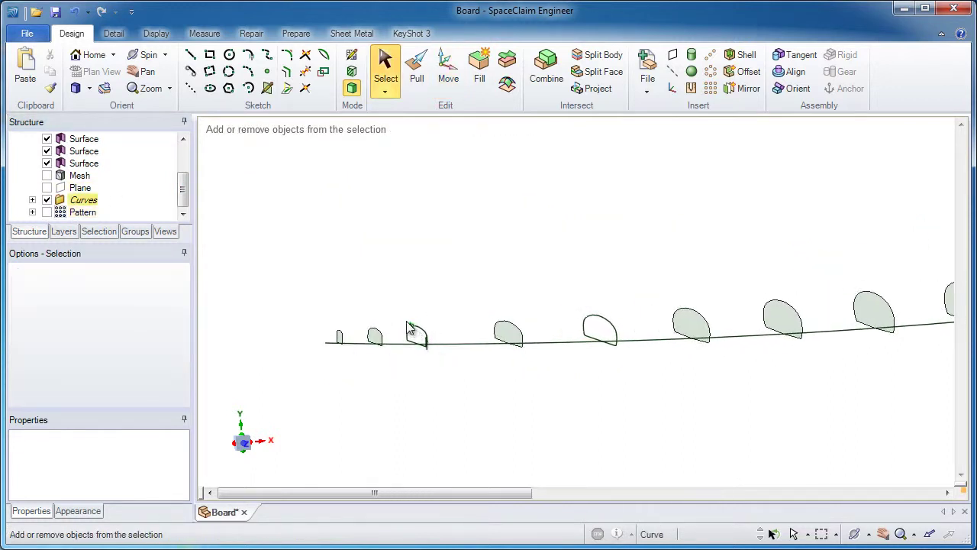
pyautogui.moveTo(407, 327); pyautogui.dragTo(379, 283, button='middle')
pyautogui.moveTo(380, 282); pyautogui.dragTo(454, 380)
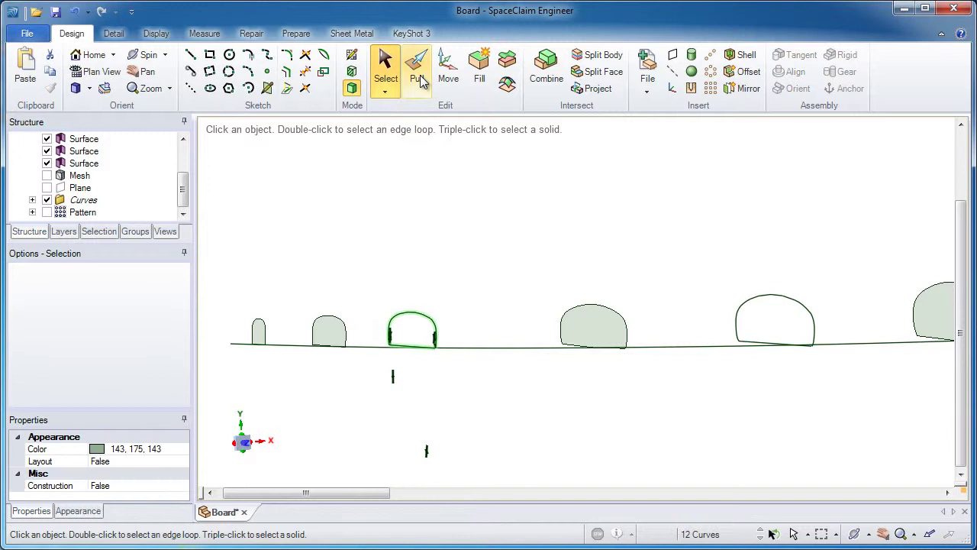
pyautogui.click(481, 79)
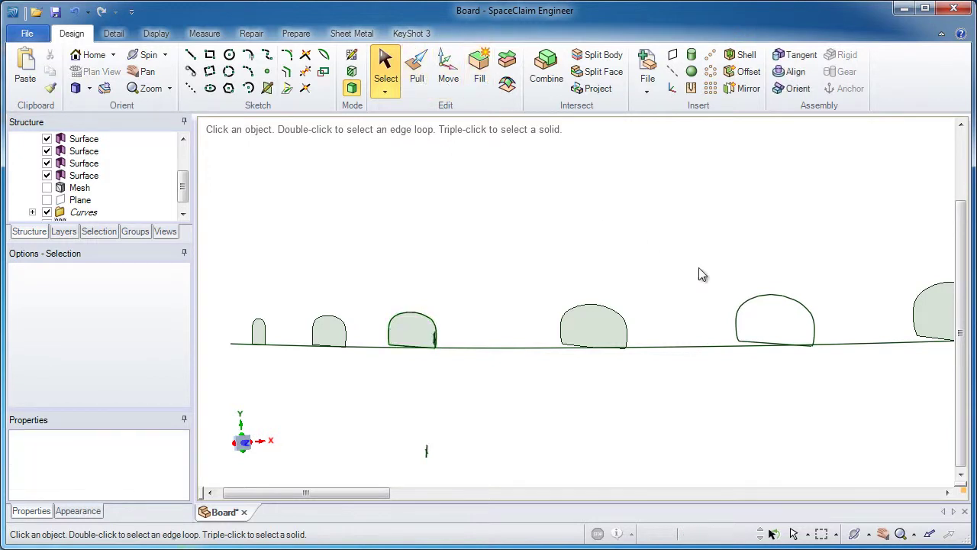
# - Fill the open outline of the fifth section from the board's tip to make it a surface
pyautogui.moveTo(710, 265); pyautogui.dragTo(824, 371)
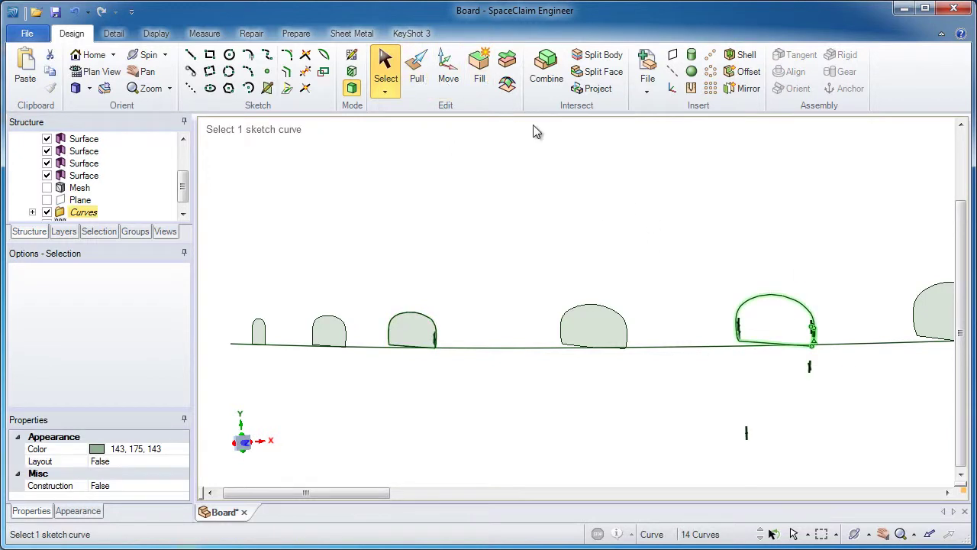
pyautogui.click(475, 83)
pyautogui.click(773, 321)
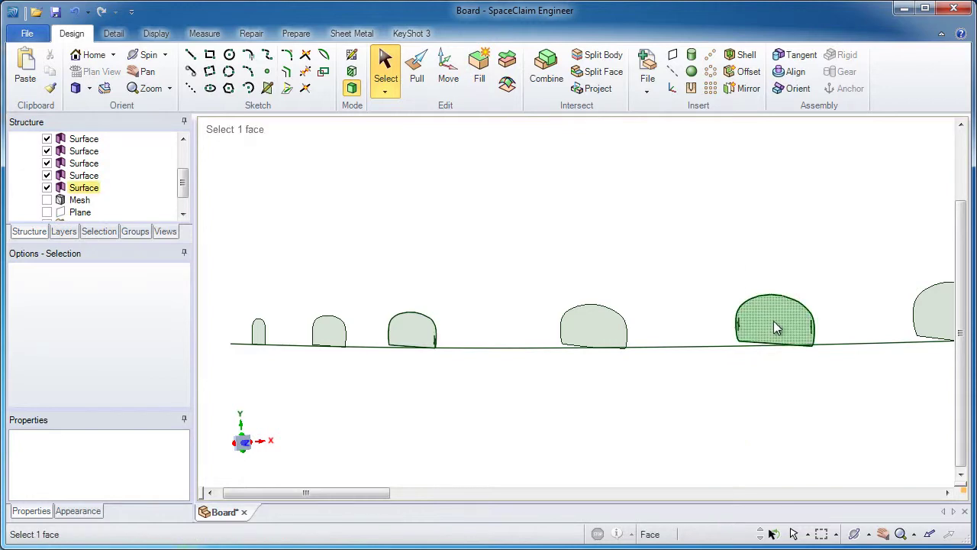
# - Try to blend the three widest section surfaces into one solid
pyautogui.press('h')
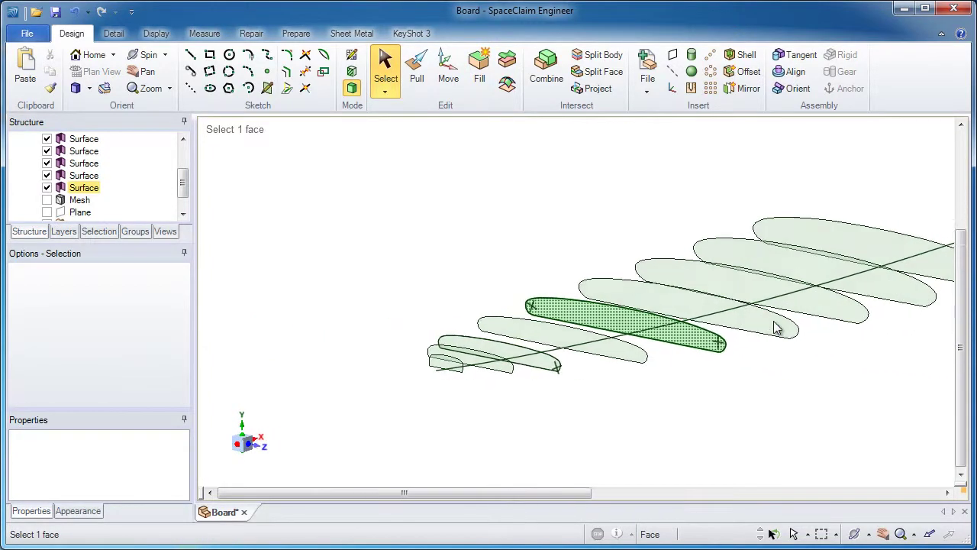
pyautogui.click(714, 338)
pyautogui.moveTo(638, 336); pyautogui.dragTo(642, 336, button='middle')
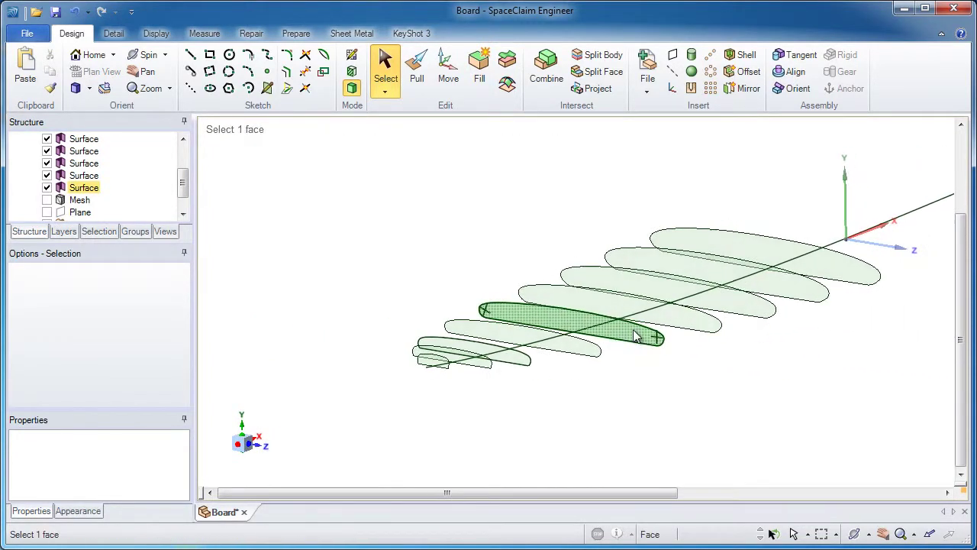
pyautogui.click(419, 89)
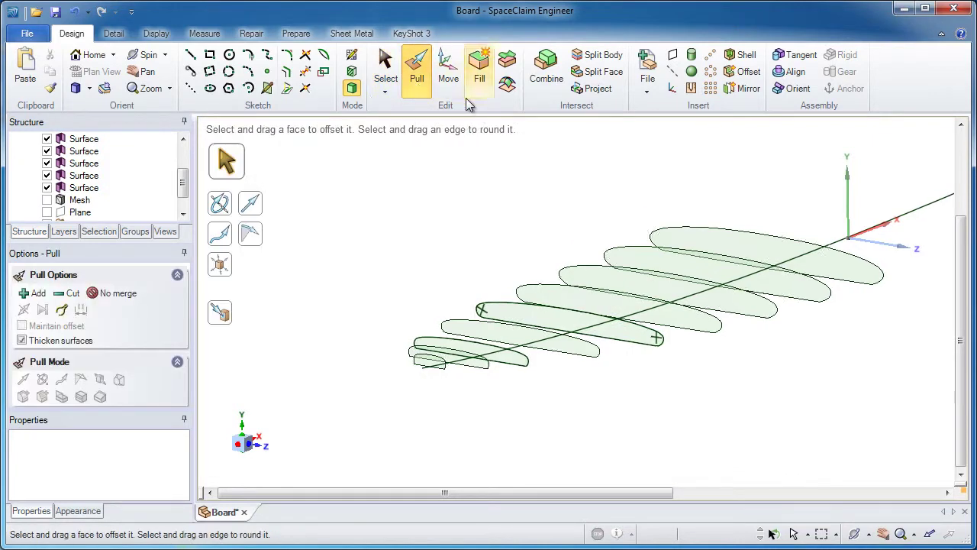
pyautogui.click(685, 242)
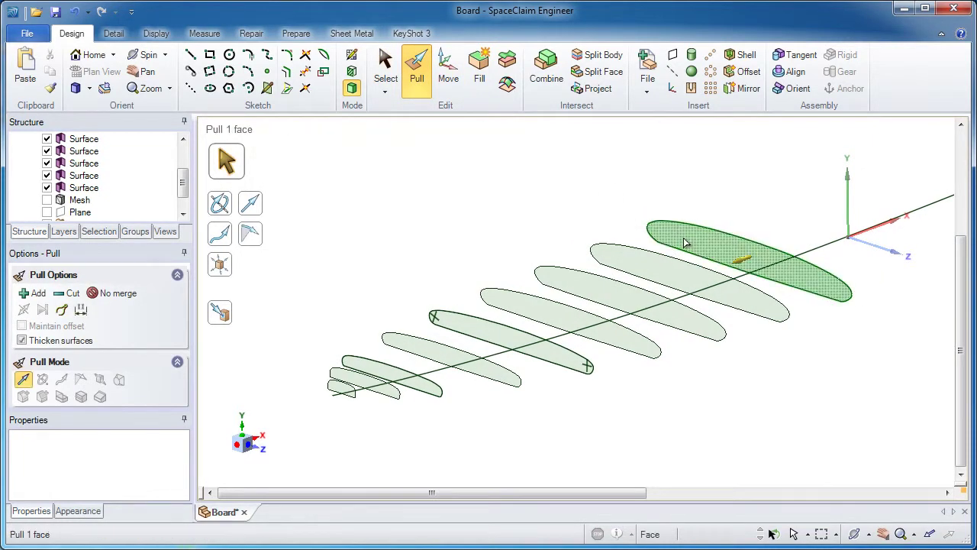
pyautogui.press('ctrl')
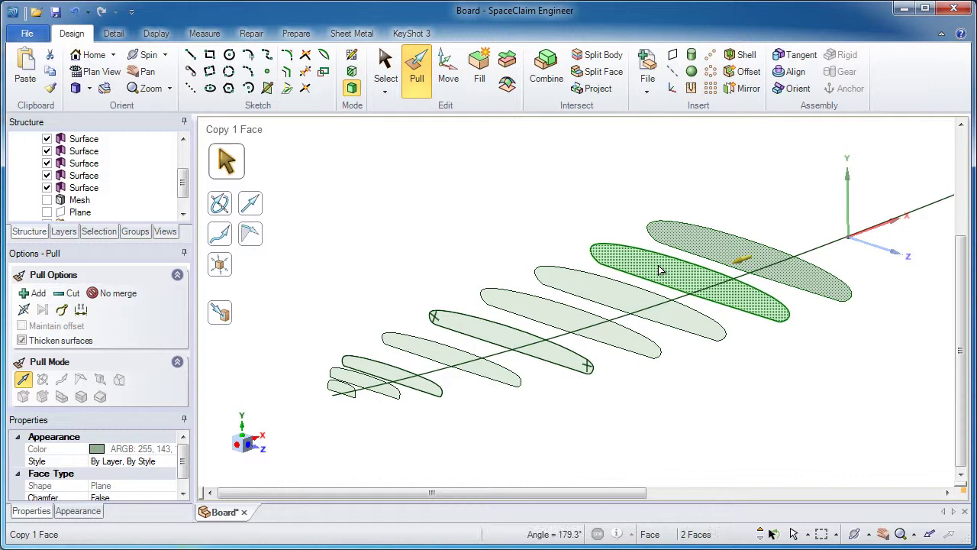
pyautogui.keyDown('ctrl'); pyautogui.click(661, 269); pyautogui.keyUp('ctrl')
pyautogui.keyDown('ctrl'); pyautogui.click(630, 300); pyautogui.keyUp('ctrl')
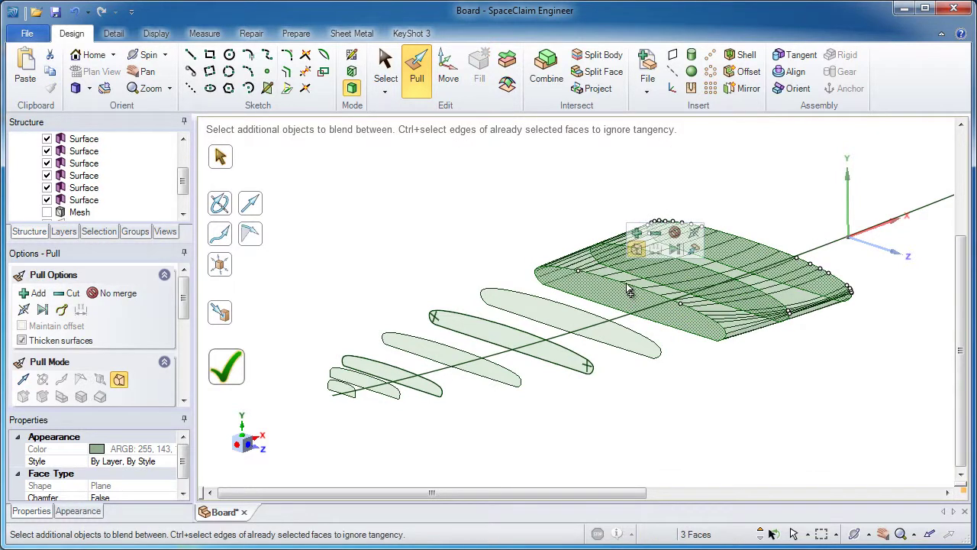
pyautogui.moveTo(654, 298); pyautogui.dragTo(510, 256, button='middle')
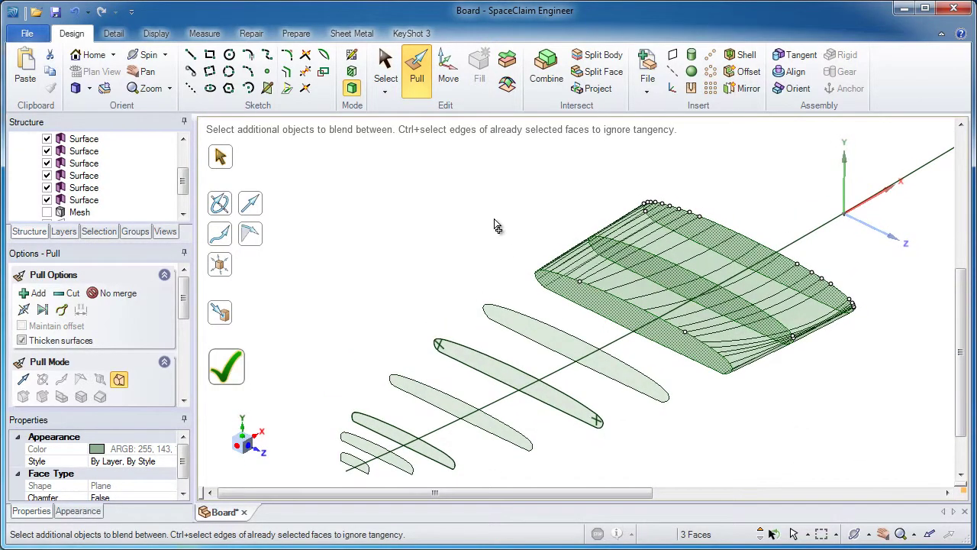
pyautogui.press('Escape')
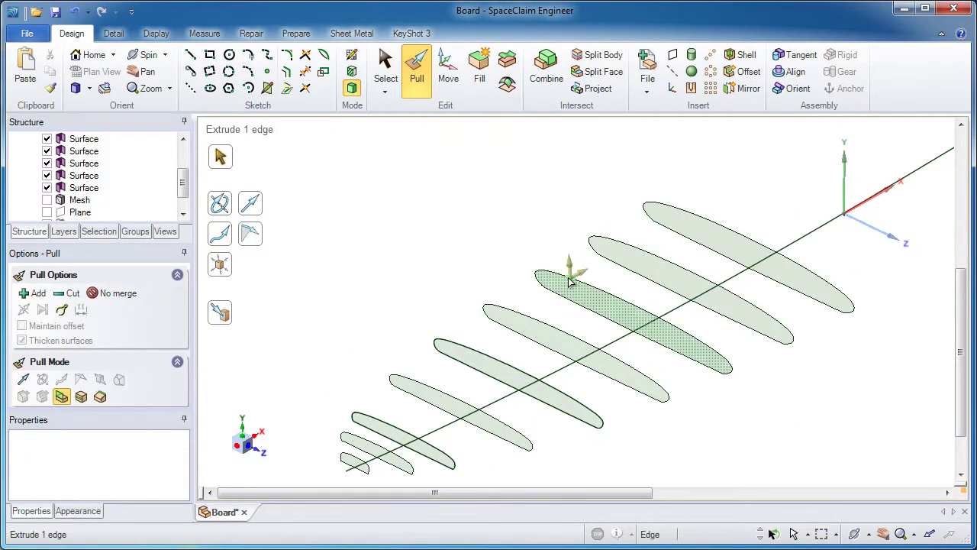
pyautogui.scroll(2, 581, 286)
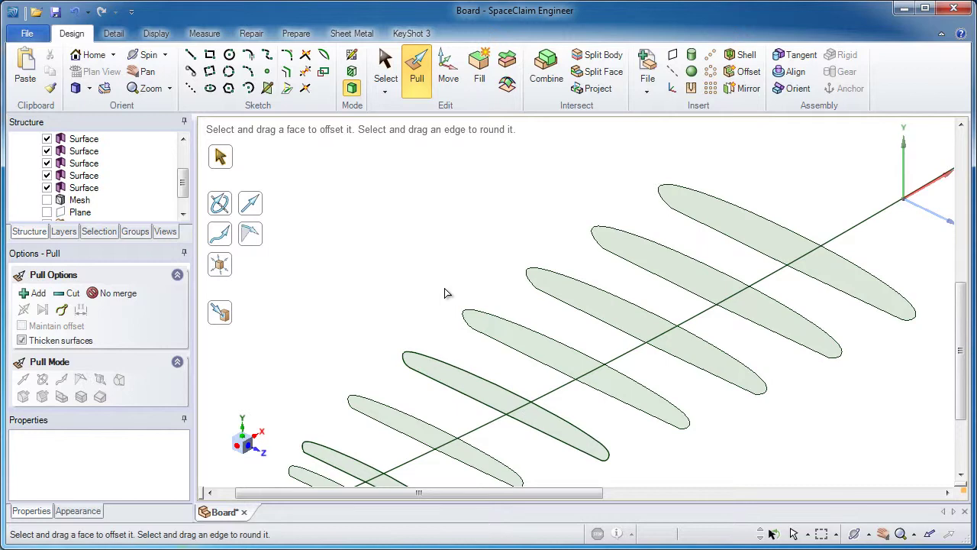
# - Delete the lengthwise underside curve and its remaining segment near the origin, leaving the section surfaces in place
pyautogui.press('s')
pyautogui.click(577, 305)
pyautogui.scroll(-3, 577, 305)
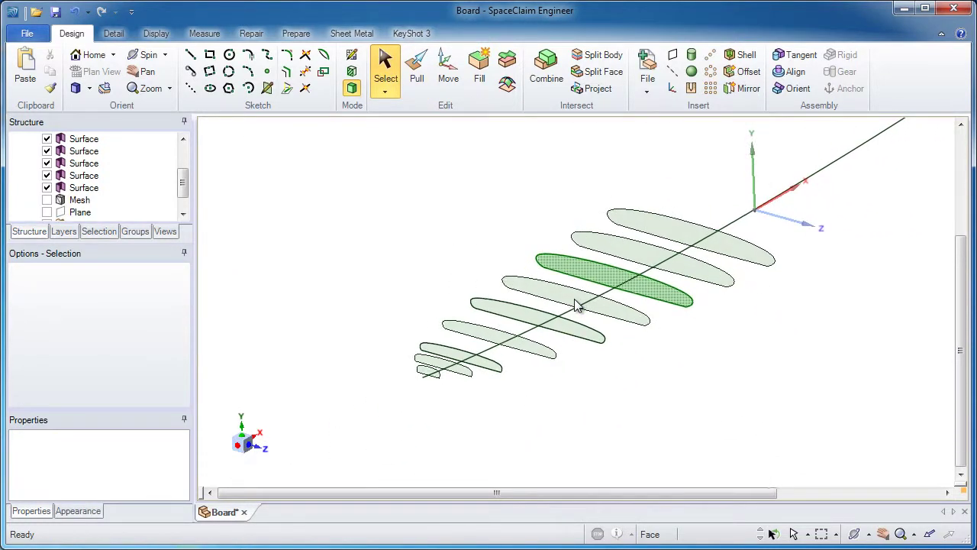
pyautogui.click(362, 282)
pyautogui.click(741, 216)
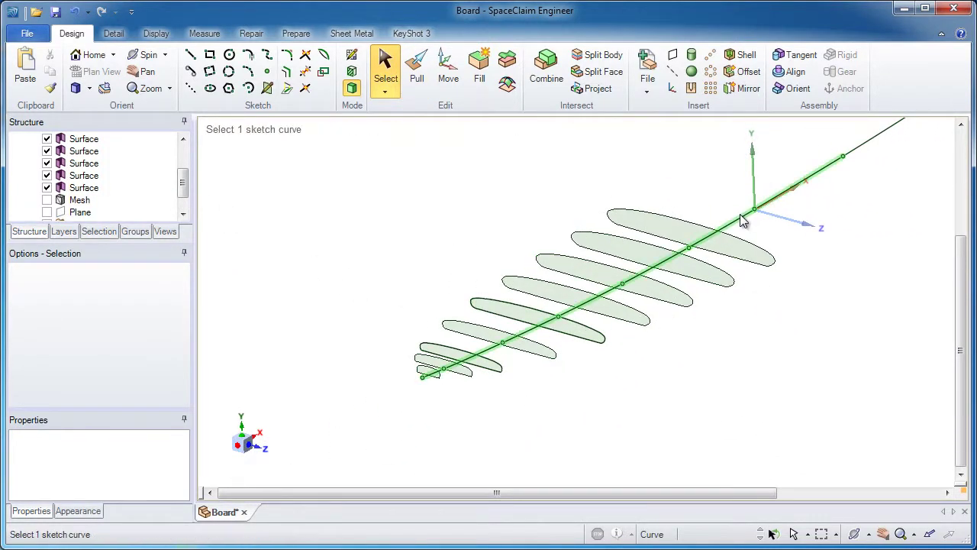
pyautogui.click(883, 166)
pyautogui.moveTo(890, 168); pyautogui.dragTo(825, 139)
pyautogui.press('Delete')
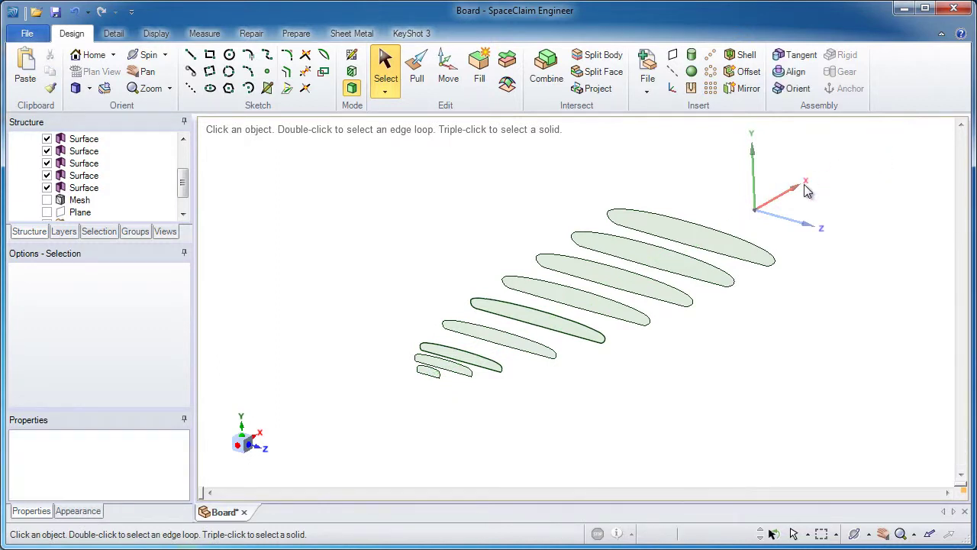
# - Delete the Curves folder from the structure
pyautogui.scroll(2, 611, 354)
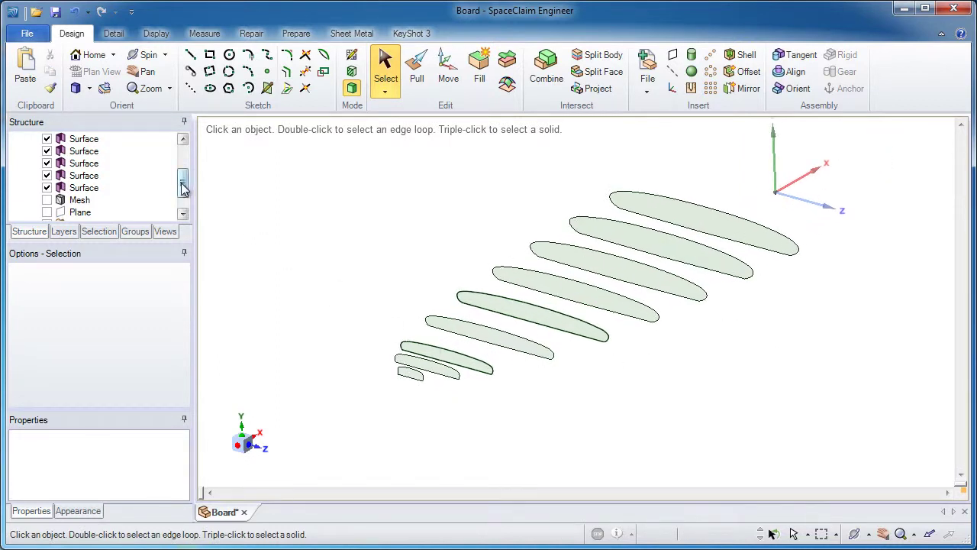
pyautogui.moveTo(183, 189); pyautogui.dragTo(183, 199)
pyautogui.click(85, 203)
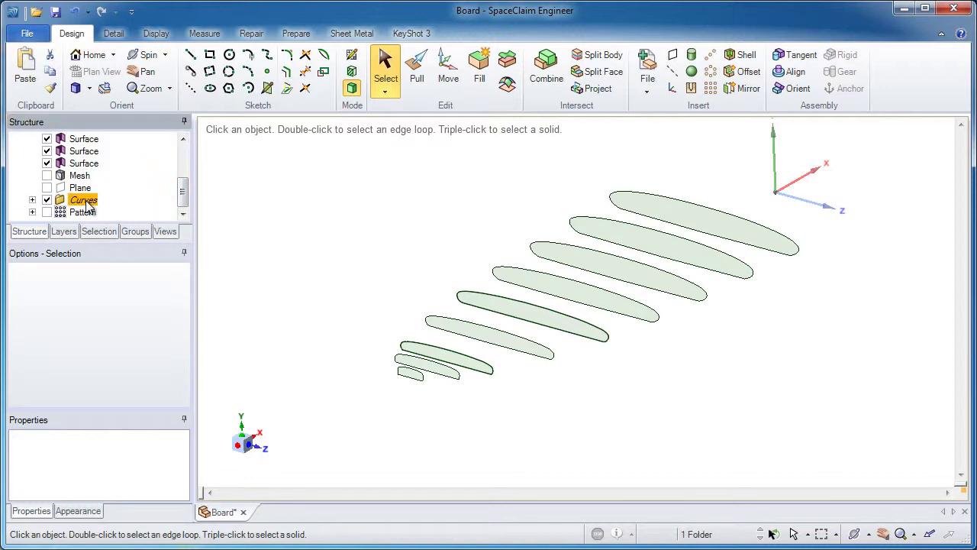
pyautogui.rightClick(85, 203)
pyautogui.click(114, 242)
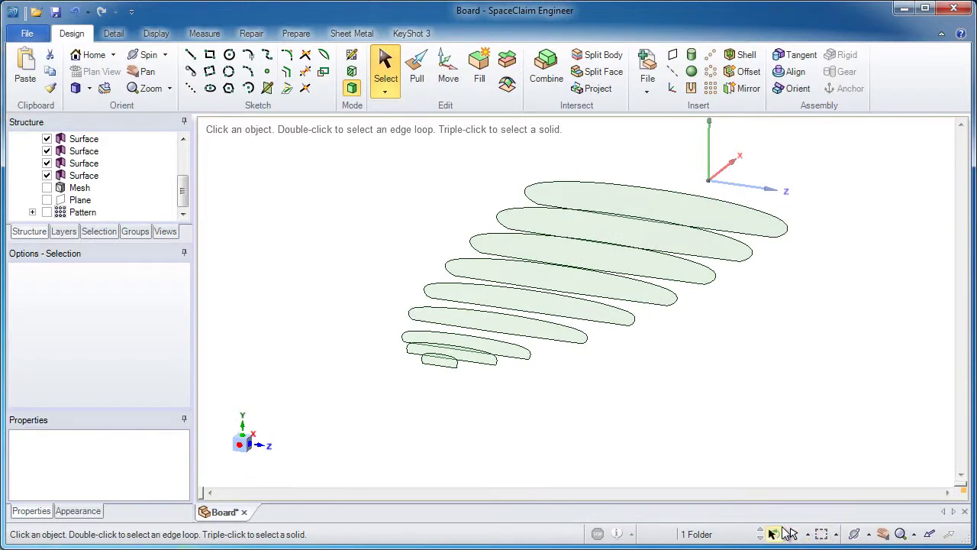
# - Turn off the Smart selection filter and exclude faces from selection
pyautogui.click(807, 535)
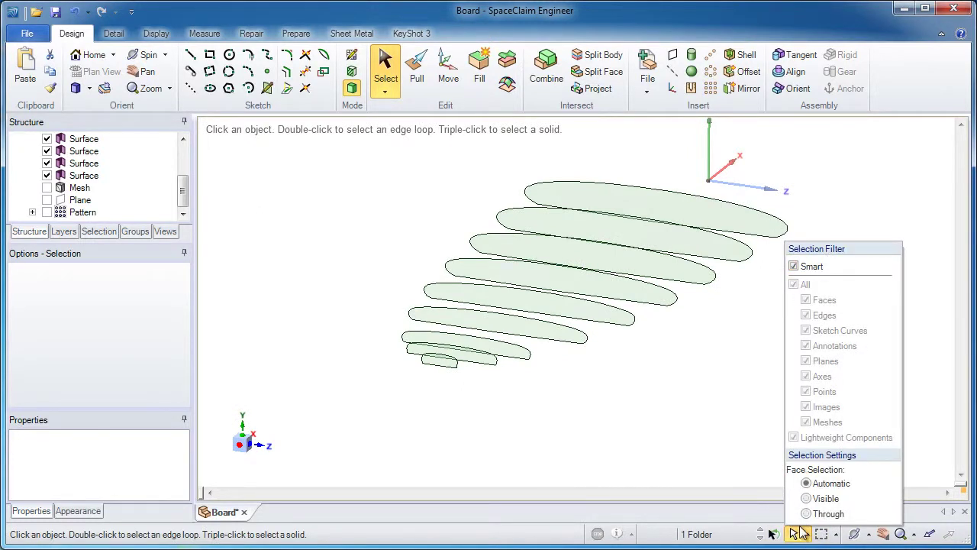
pyautogui.click(794, 266)
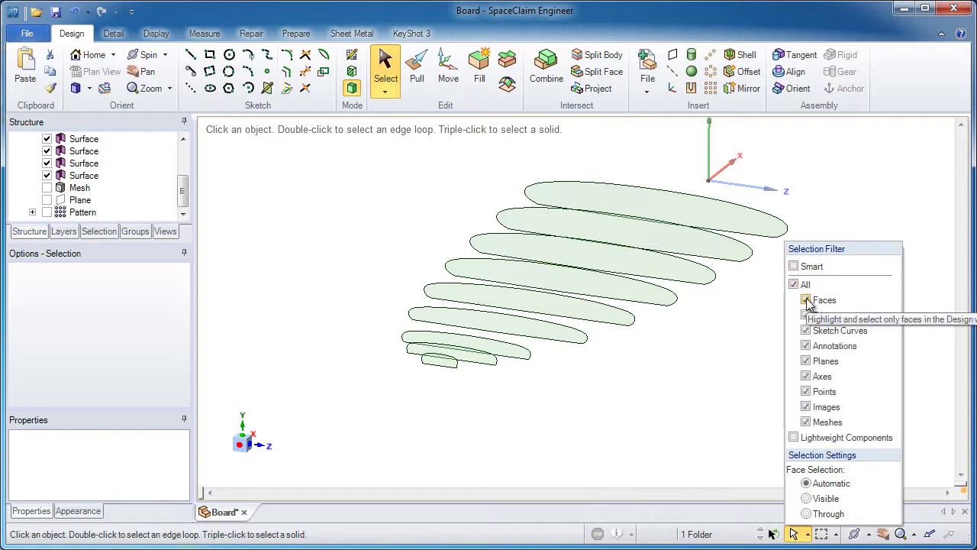
pyautogui.click(806, 300)
pyautogui.click(806, 330)
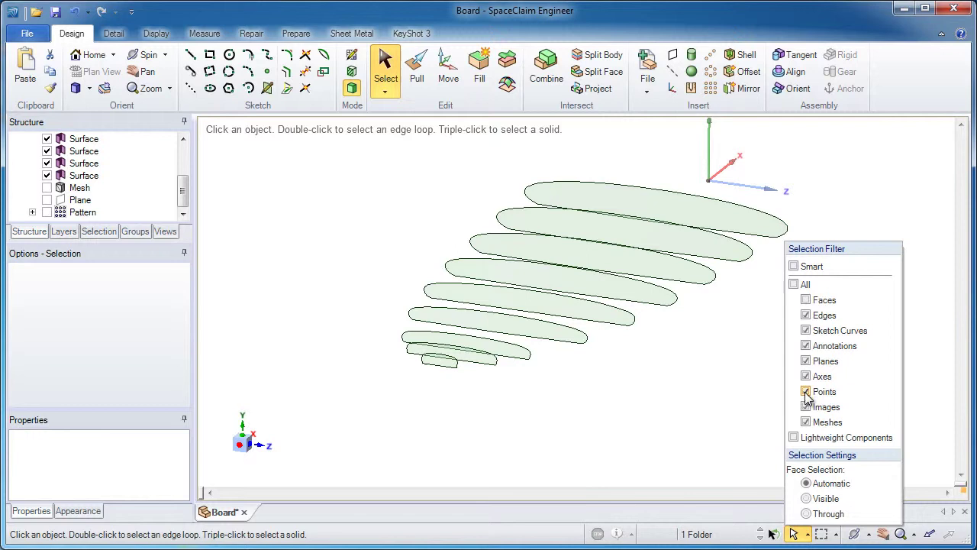
# - Copy all edges of the section surfaces together and paste them in place as separate curves
pyautogui.moveTo(342, 145); pyautogui.dragTo(810, 397)
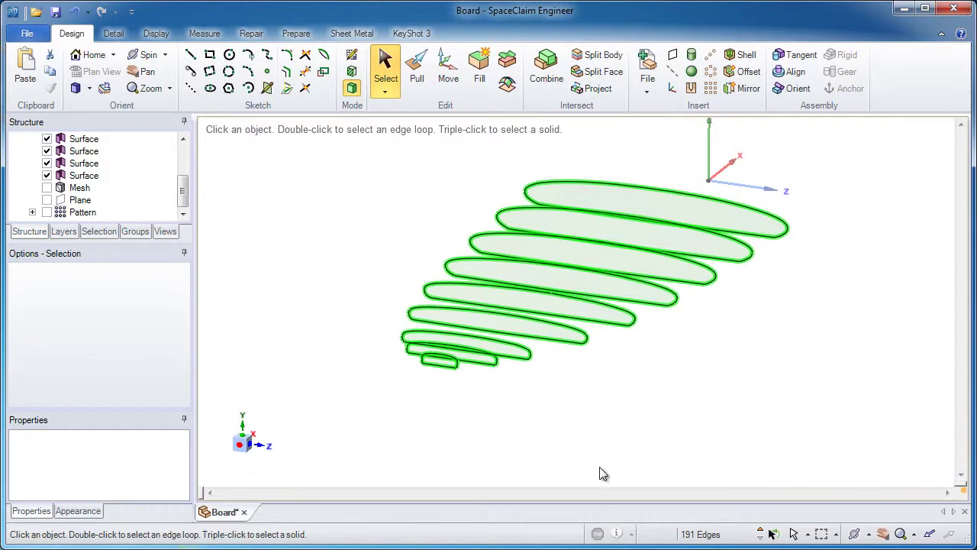
pyautogui.click(50, 71)
pyautogui.click(27, 70)
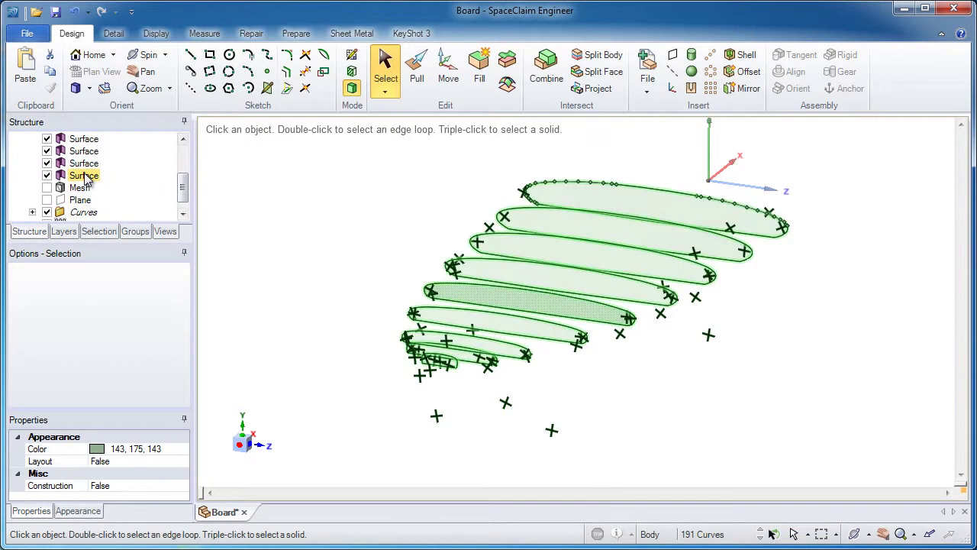
# - Delete all the section surfaces from the structure, keeping the pasted outline curves
pyautogui.click(86, 177)
pyautogui.moveTo(183, 183); pyautogui.dragTo(183, 158)
pyautogui.keyDown('ctrl'); pyautogui.click(84, 151); pyautogui.keyUp('ctrl')
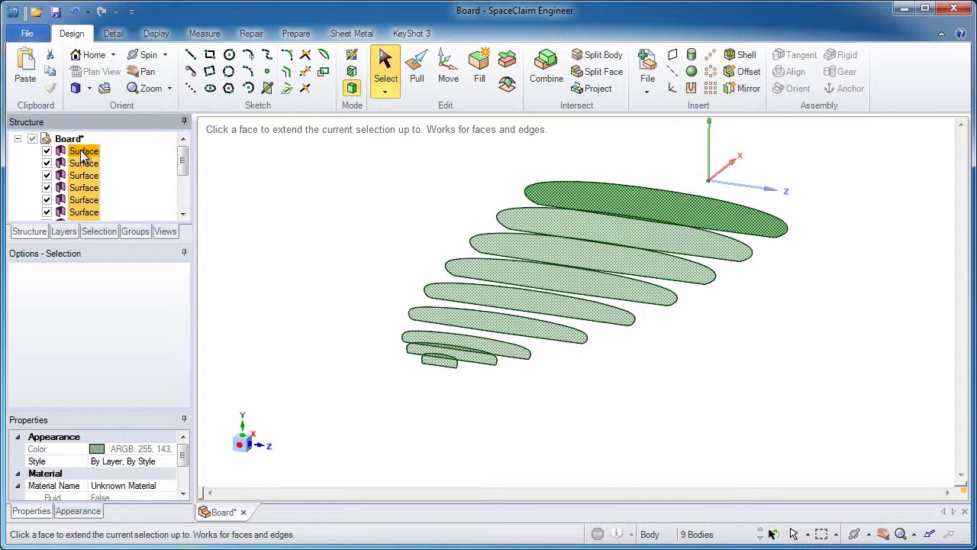
pyautogui.rightClick(92, 155)
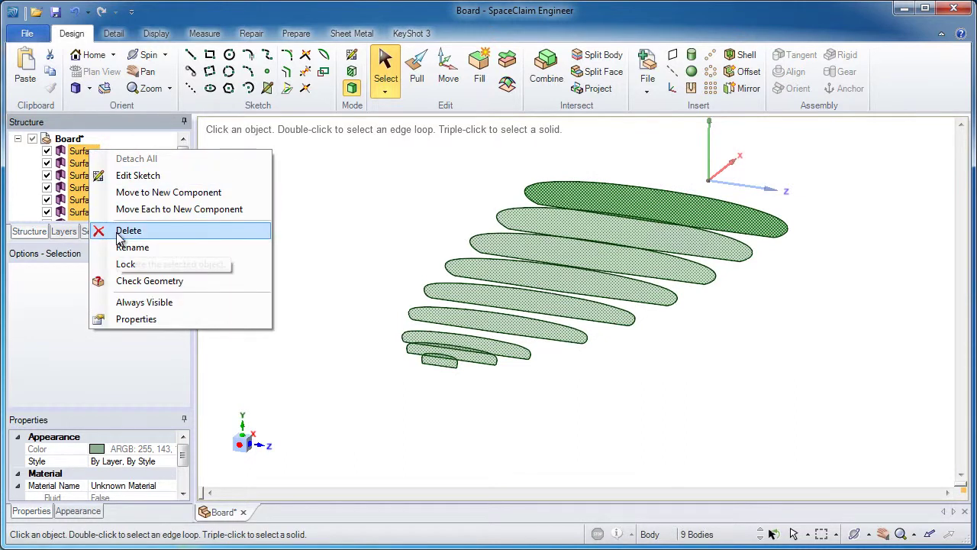
pyautogui.click(119, 229)
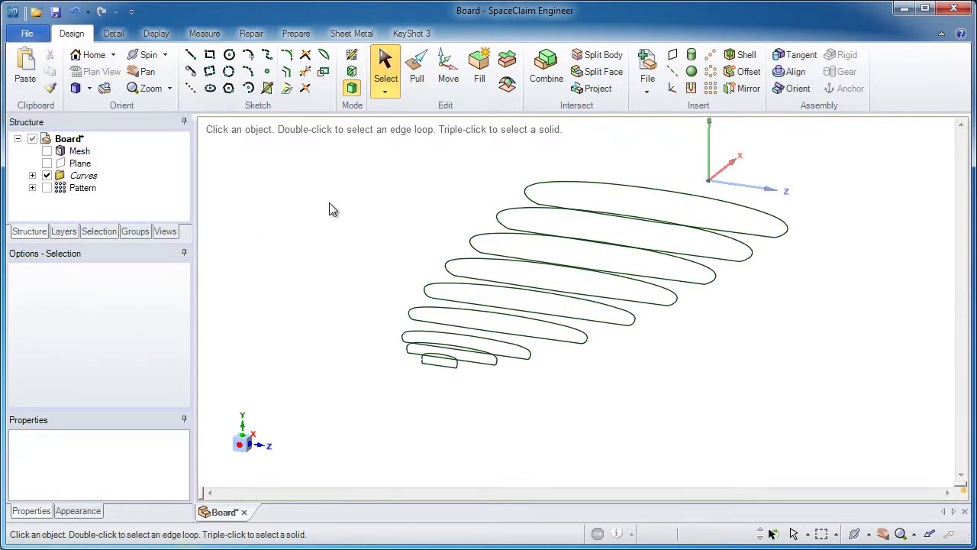
# - Orient the view square to the plane of the origin's Y and Z axes to see the sections end-on
pyautogui.click(529, 319)
pyautogui.click(336, 191)
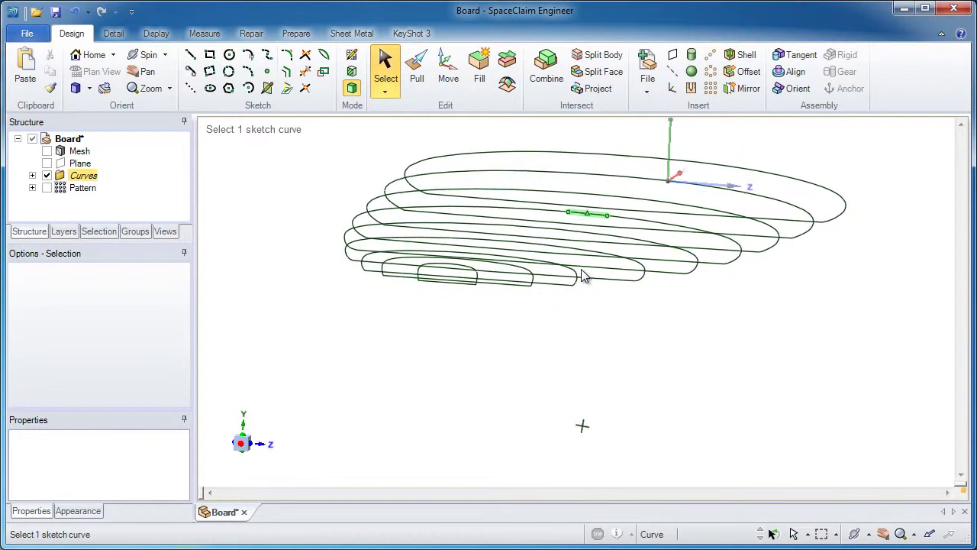
pyautogui.moveTo(582, 277); pyautogui.dragTo(582, 275, button='middle')
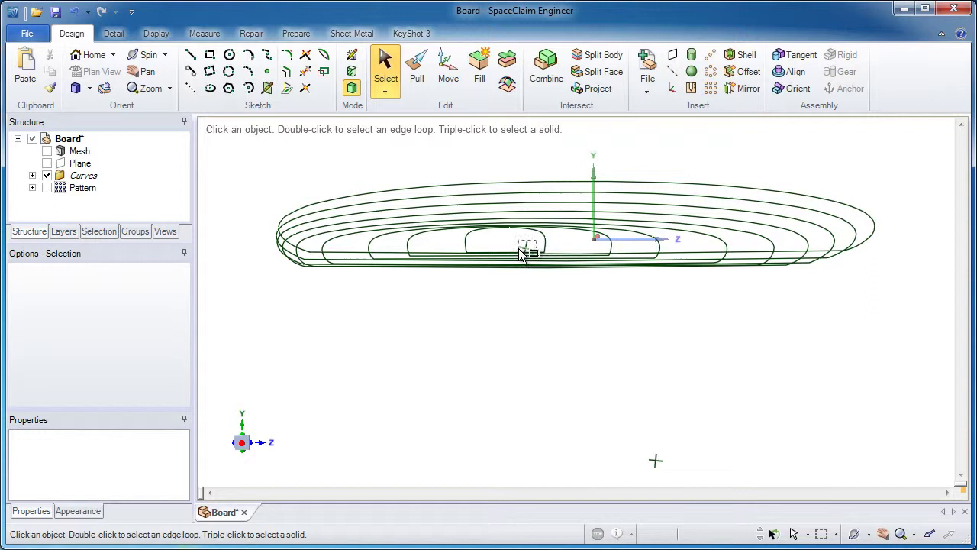
pyautogui.moveTo(518, 254); pyautogui.dragTo(482, 284)
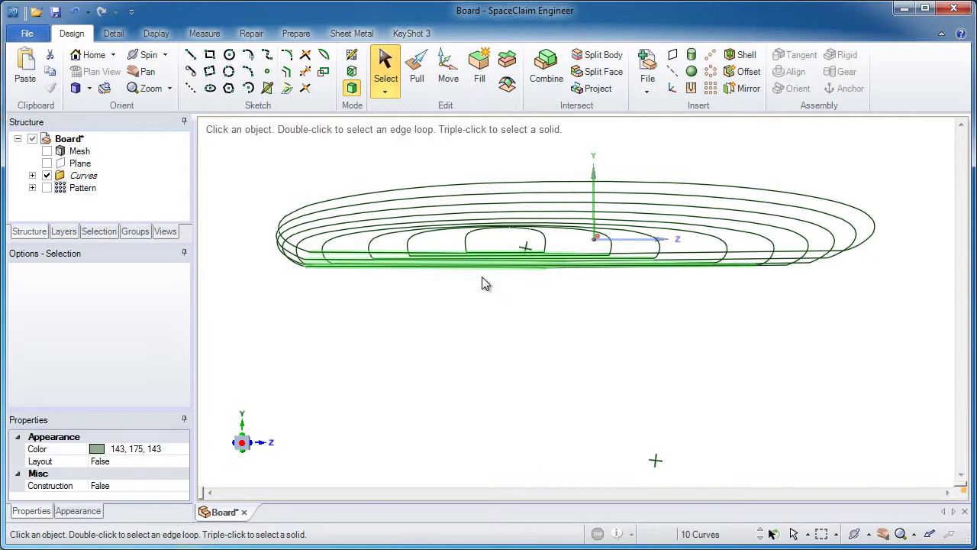
pyautogui.click(594, 174)
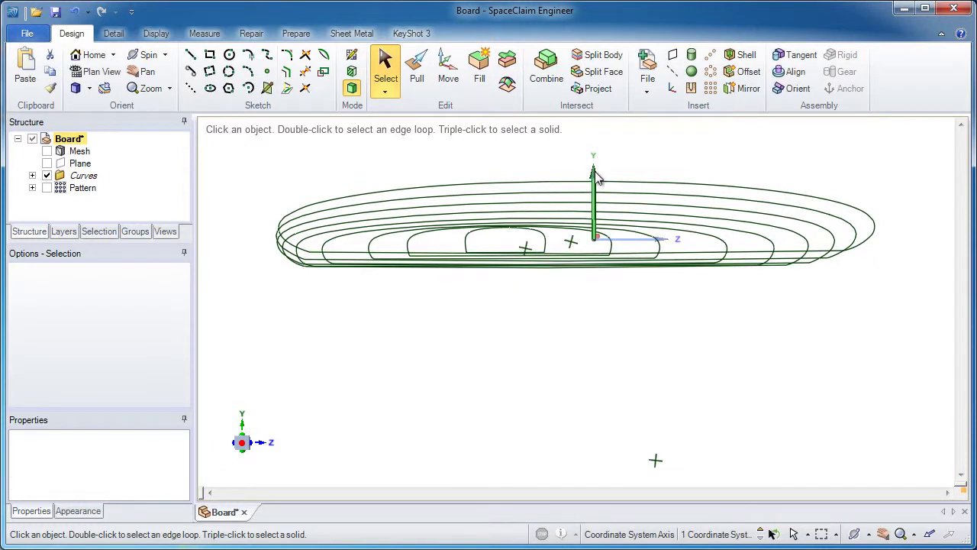
pyautogui.keyDown('ctrl'); pyautogui.click(629, 241); pyautogui.keyUp('ctrl')
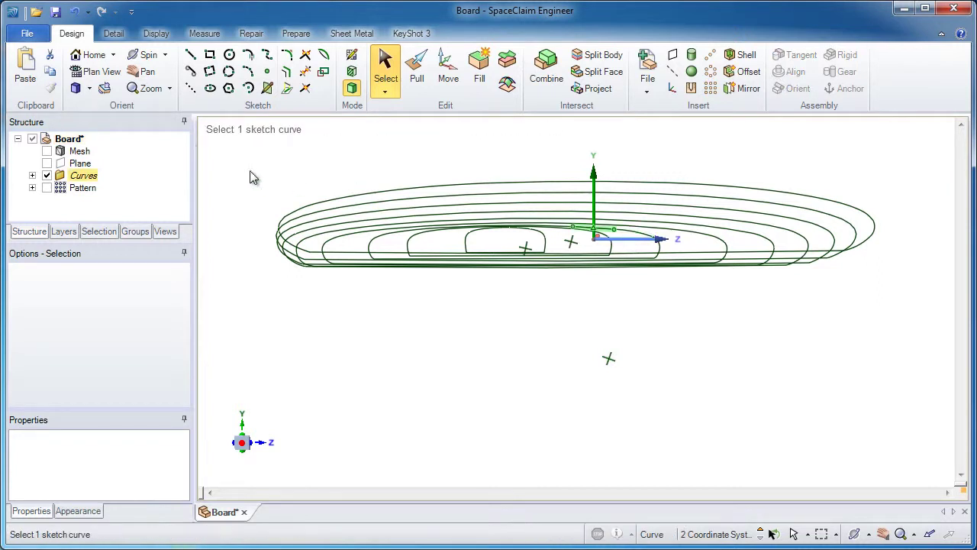
pyautogui.click(113, 73)
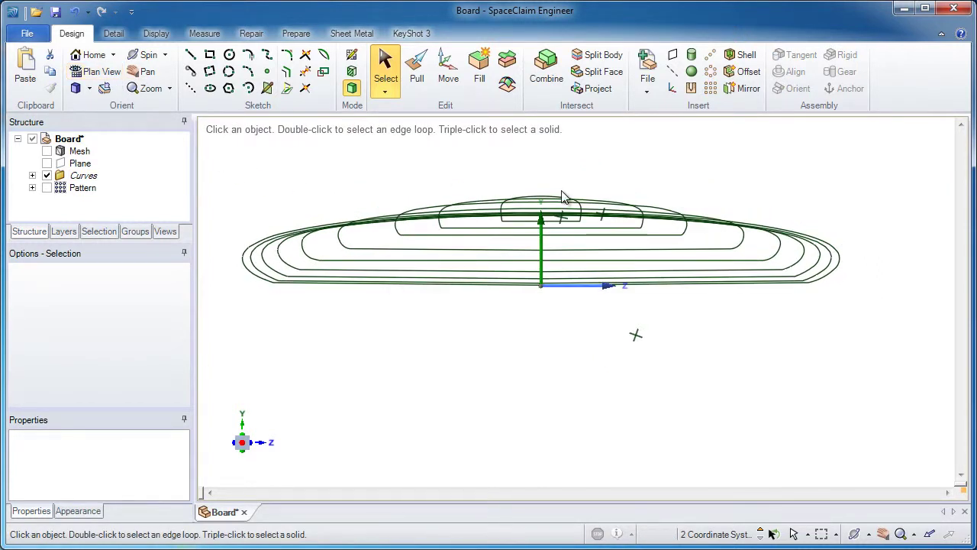
pyautogui.click(598, 323)
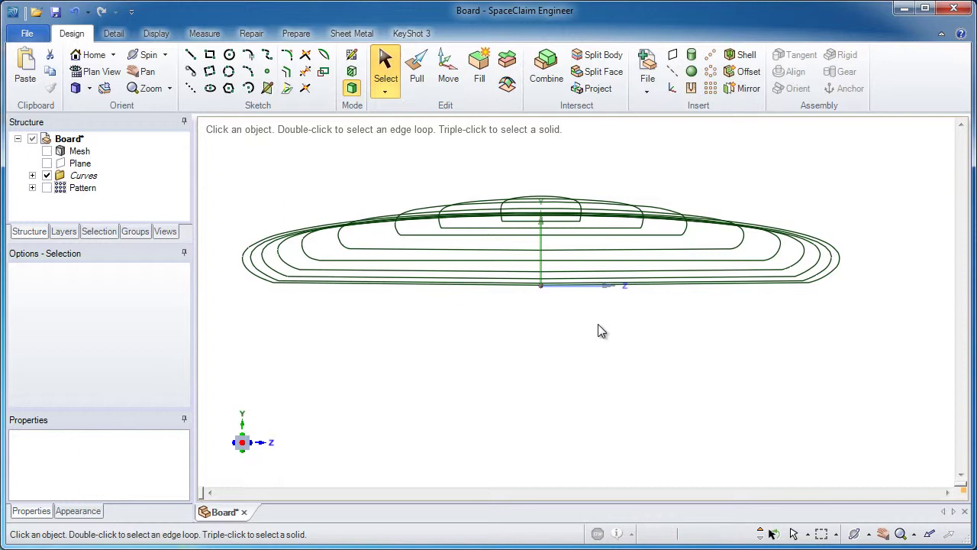
# - Hide the bottom lines of all the section profiles, including the smallest end section's
pyautogui.moveTo(567, 303); pyautogui.dragTo(517, 224)
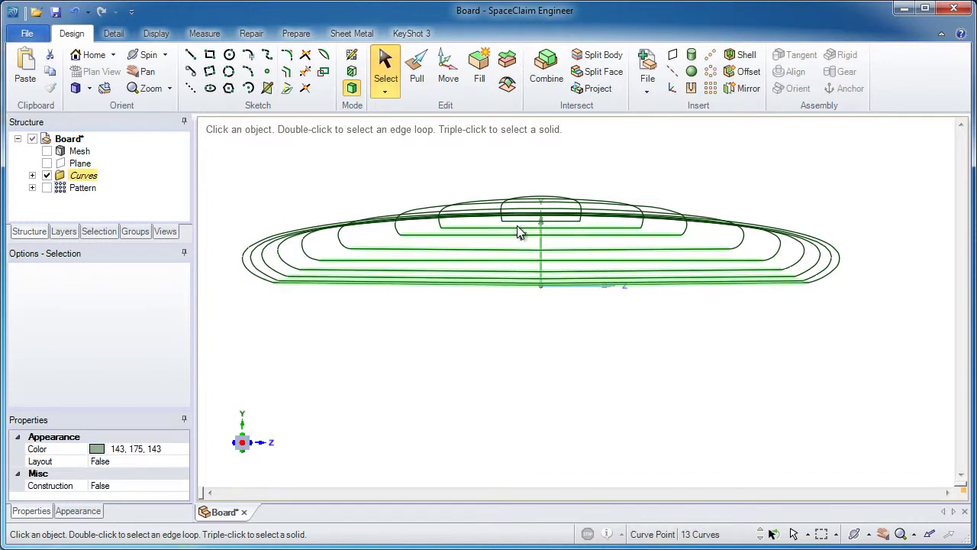
pyautogui.rightClick(611, 168)
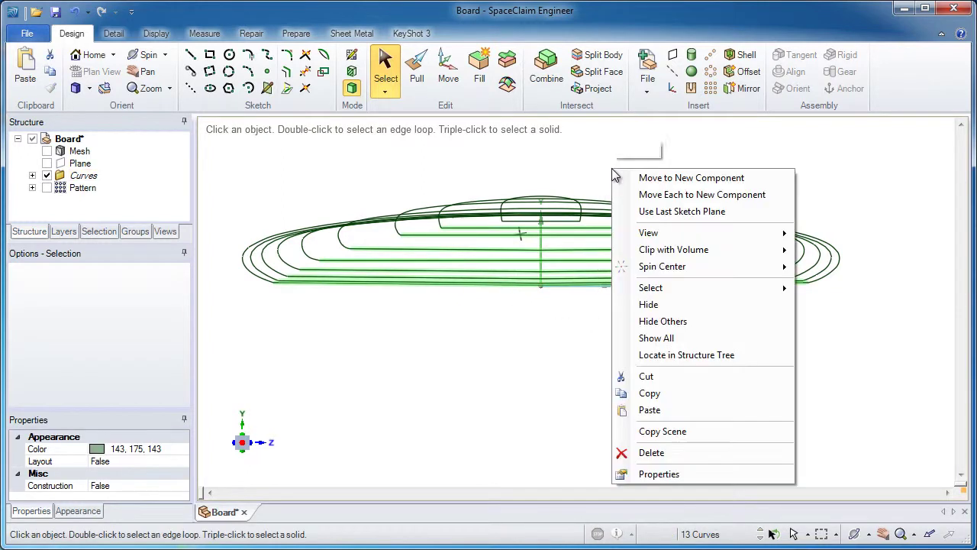
pyautogui.click(656, 304)
pyautogui.moveTo(606, 243); pyautogui.dragTo(593, 247, button='middle')
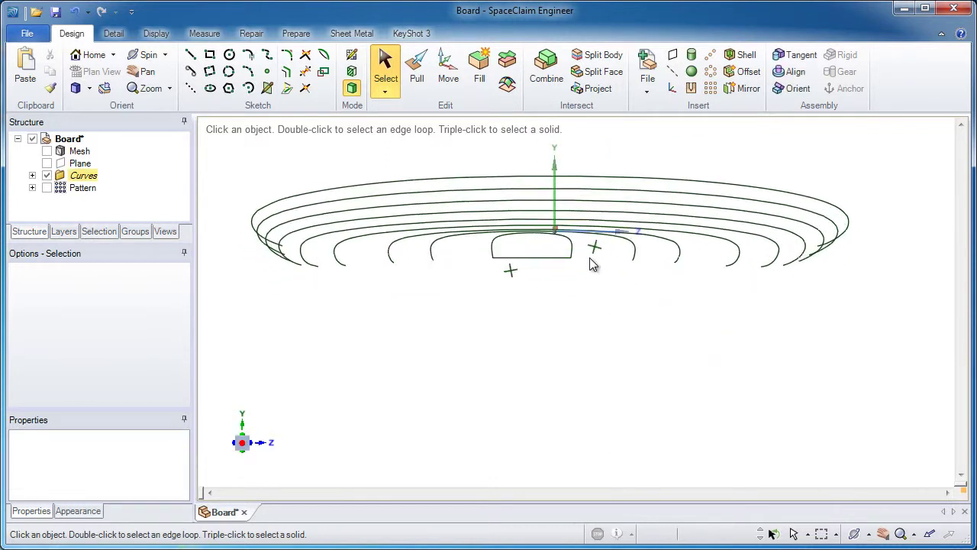
pyautogui.rightClick(551, 265)
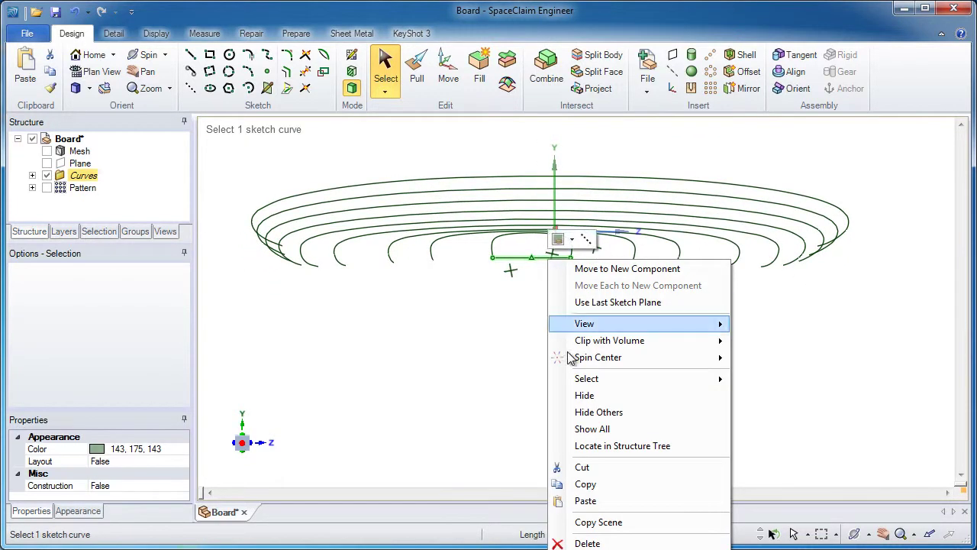
pyautogui.click(586, 394)
pyautogui.moveTo(804, 280); pyautogui.dragTo(859, 265, button='middle')
pyautogui.moveTo(613, 270); pyautogui.dragTo(328, 279, button='middle')
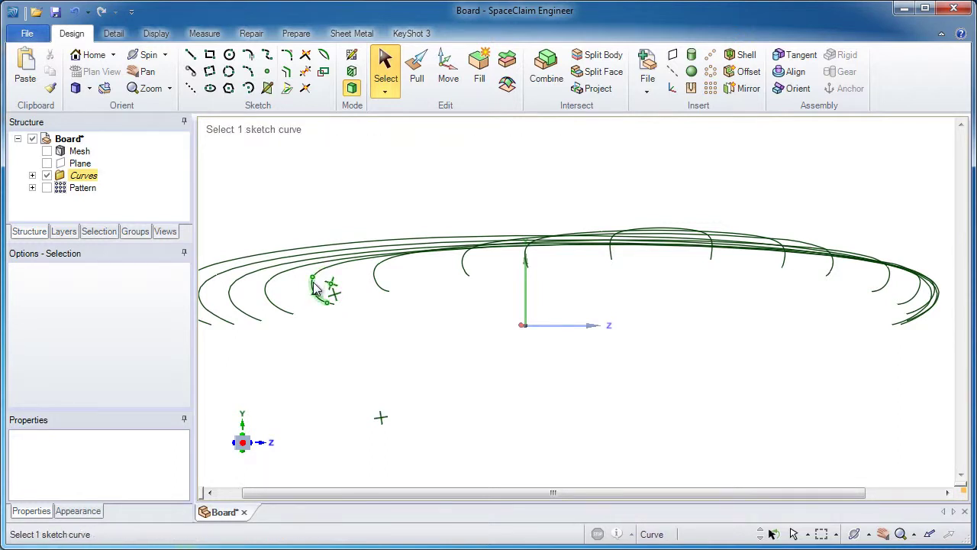
# - Select all the visible section curves and preview a spline fit on them with Fit Curves
pyautogui.press('h')
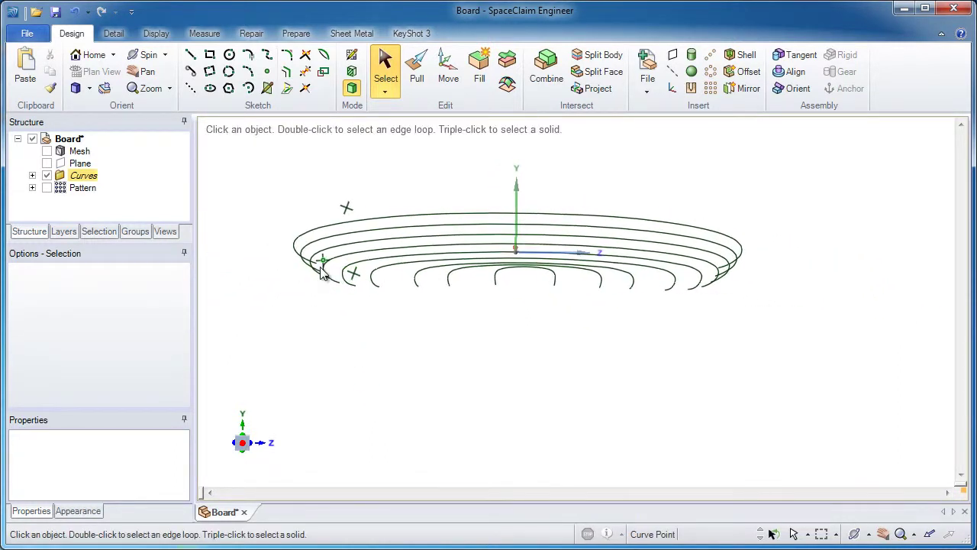
pyautogui.moveTo(280, 162); pyautogui.dragTo(846, 348)
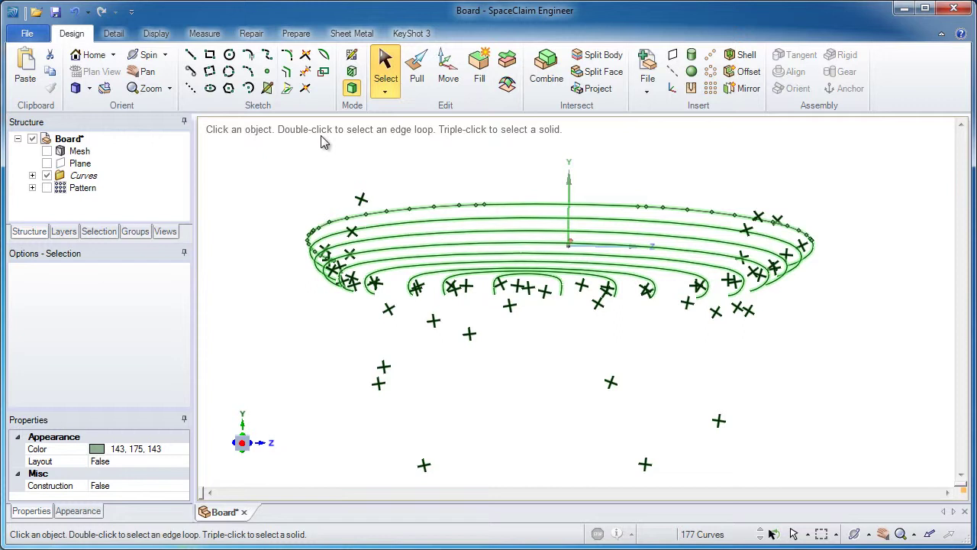
pyautogui.click(254, 36)
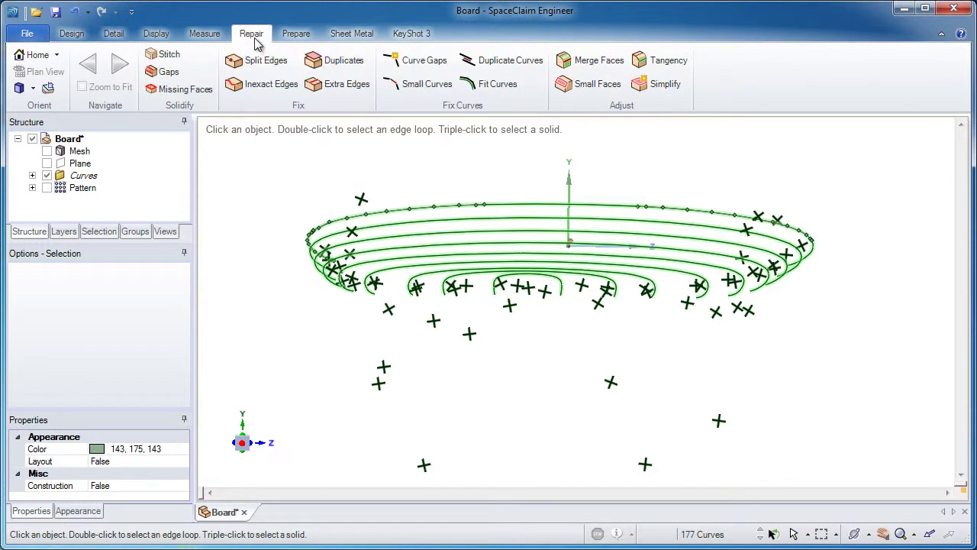
pyautogui.click(501, 86)
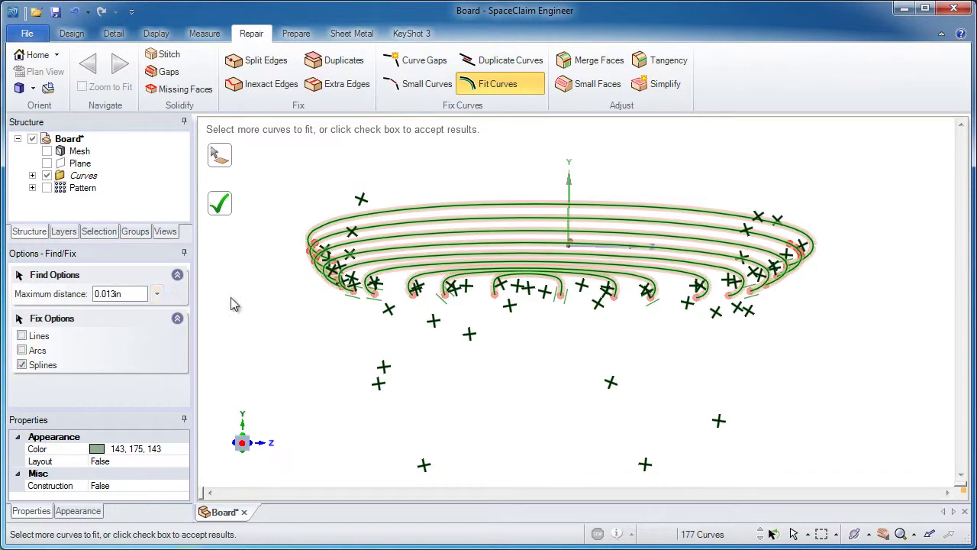
pyautogui.moveTo(576, 264); pyautogui.dragTo(574, 263, button='middle')
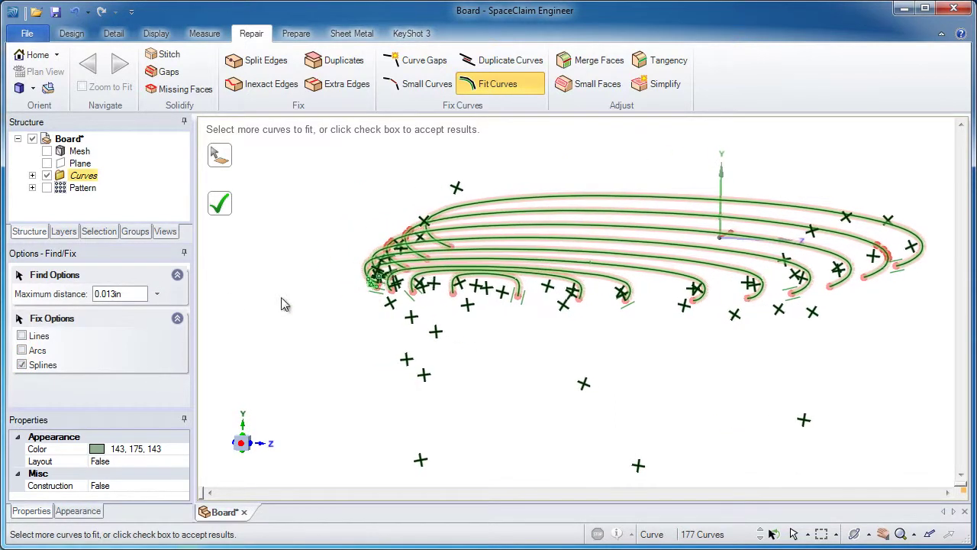
# - Set the curve fit's maximum distance to 0.019 in and apply the fit to the section curves
pyautogui.click(158, 295)
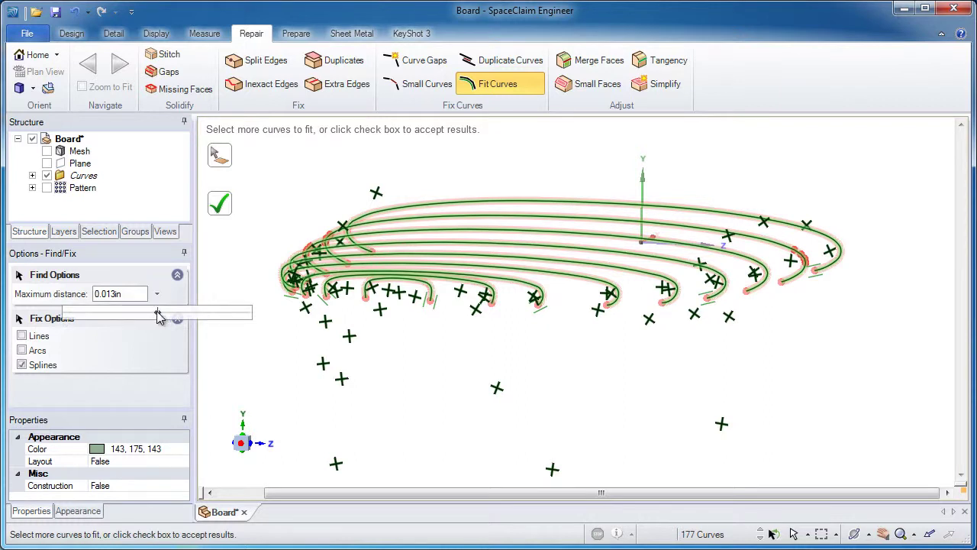
pyautogui.moveTo(155, 313); pyautogui.dragTo(192, 321)
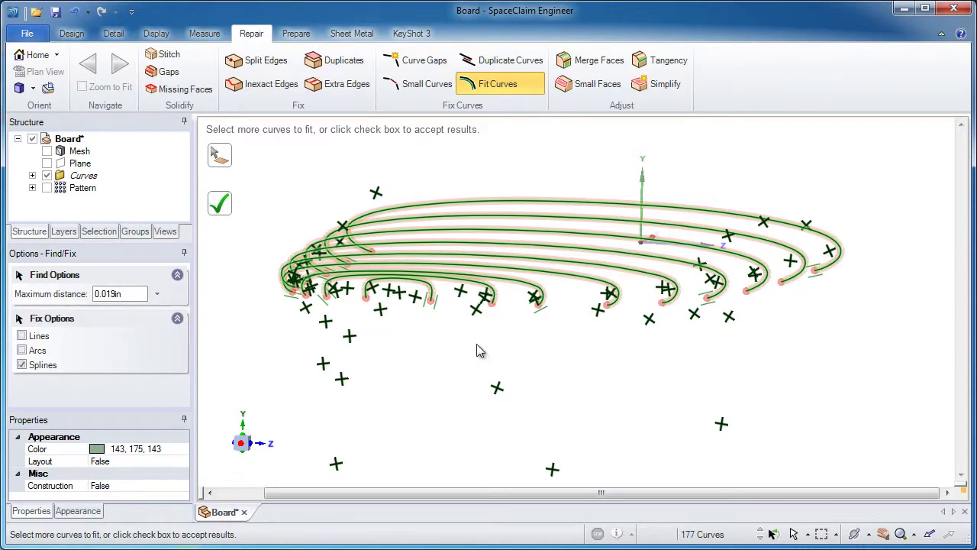
pyautogui.moveTo(476, 344); pyautogui.dragTo(490, 318, button='middle')
pyautogui.scroll(-2, 489, 318)
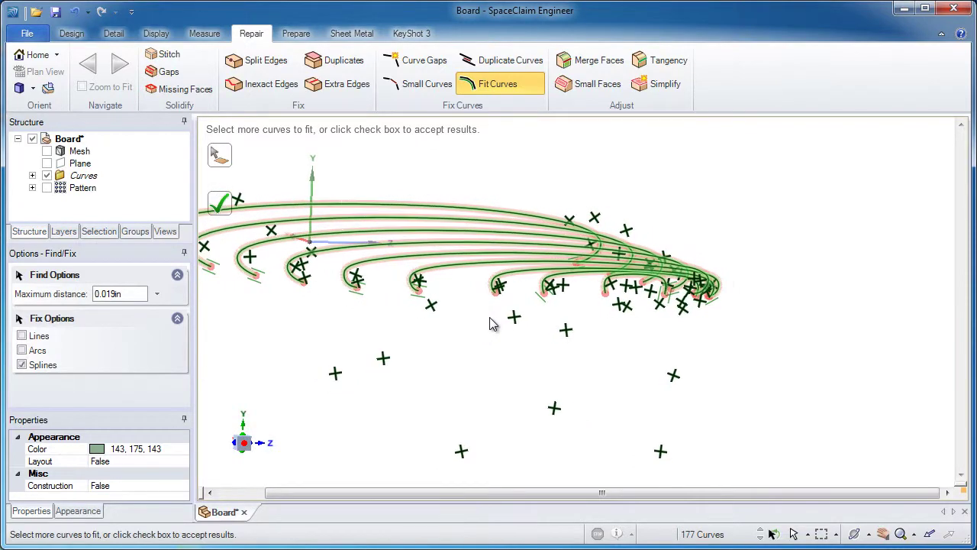
pyautogui.moveTo(297, 260); pyautogui.dragTo(336, 236, button='middle')
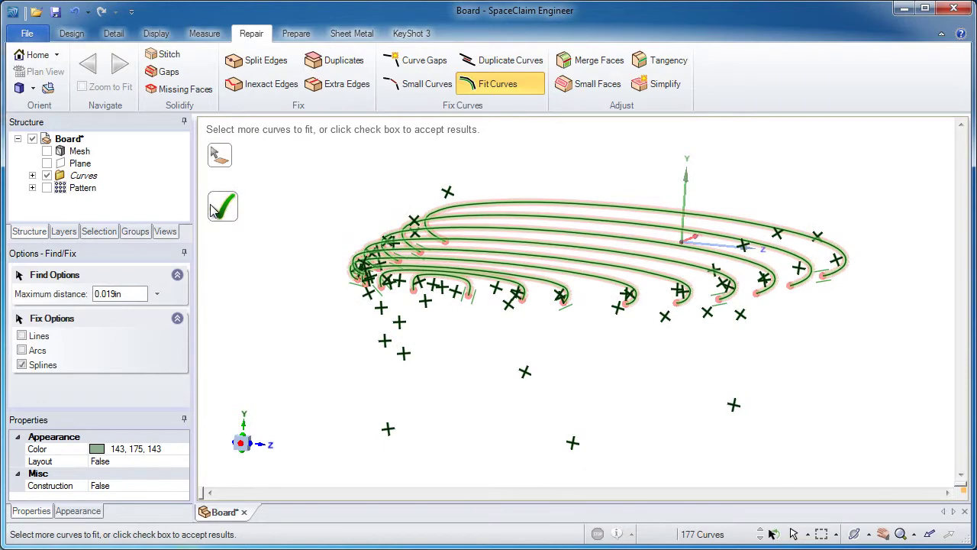
pyautogui.click(215, 209)
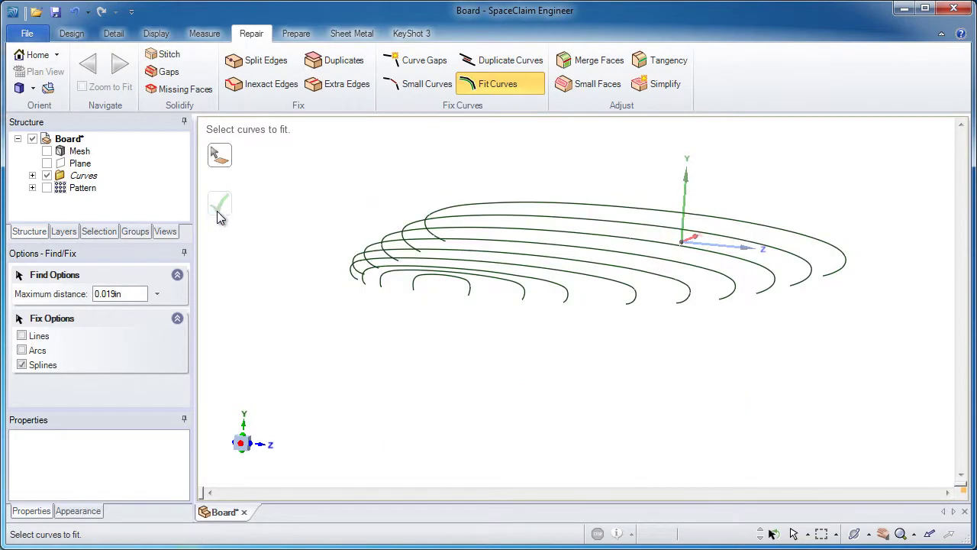
# - Return to selection mode and show every curve in the Curves folder, including the hidden bottom lines
pyautogui.click(65, 35)
pyautogui.click(384, 61)
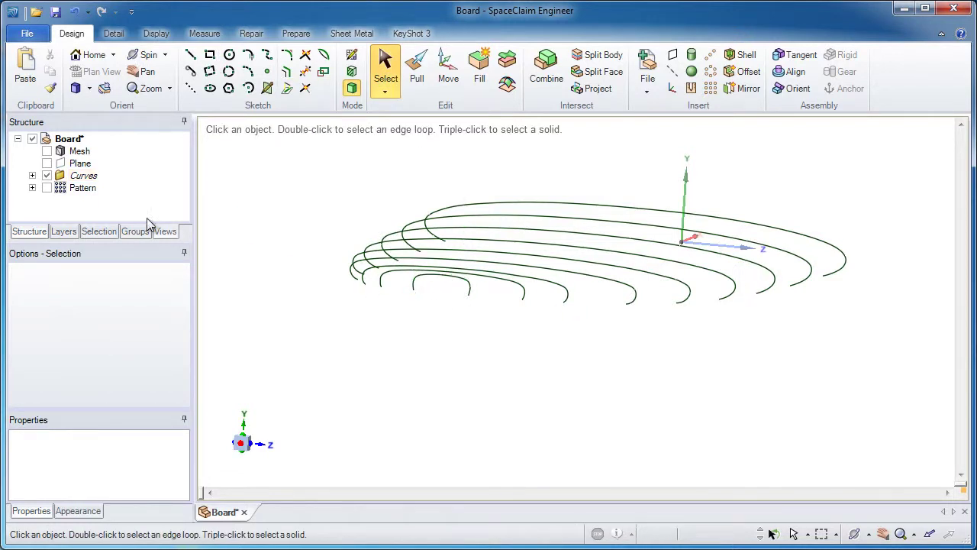
pyautogui.click(47, 176)
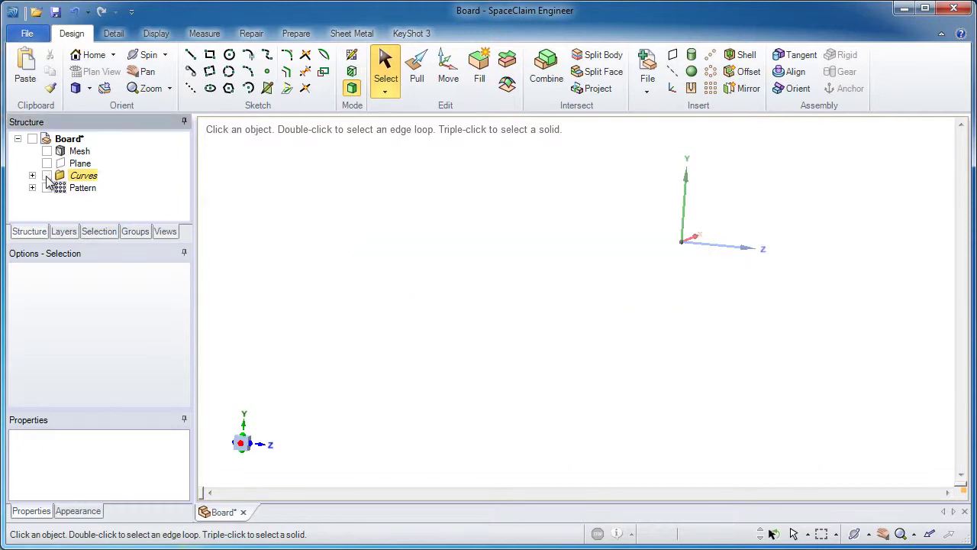
pyautogui.click(47, 175)
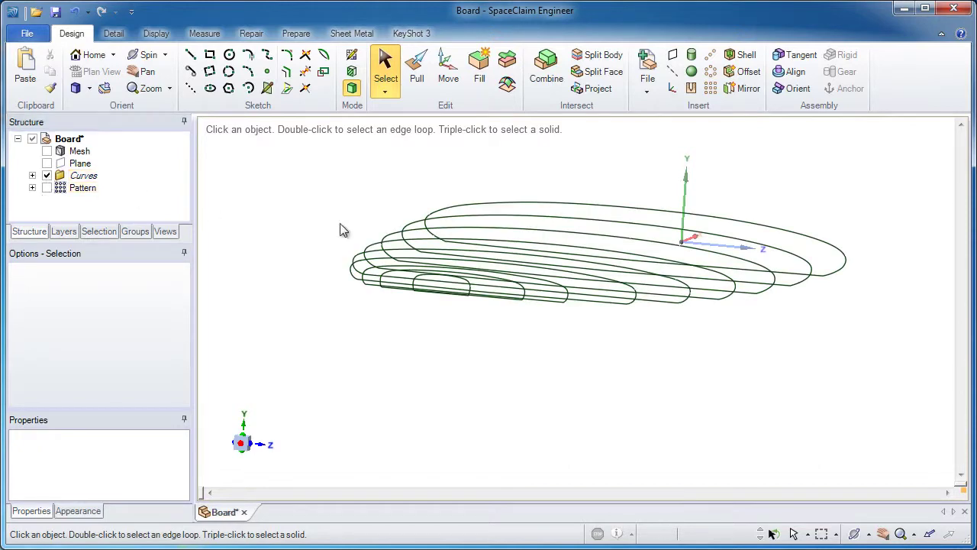
# - Select all the section outline curves and fill them to create a planar surface at each section
pyautogui.moveTo(340, 224); pyautogui.dragTo(344, 187, button='middle')
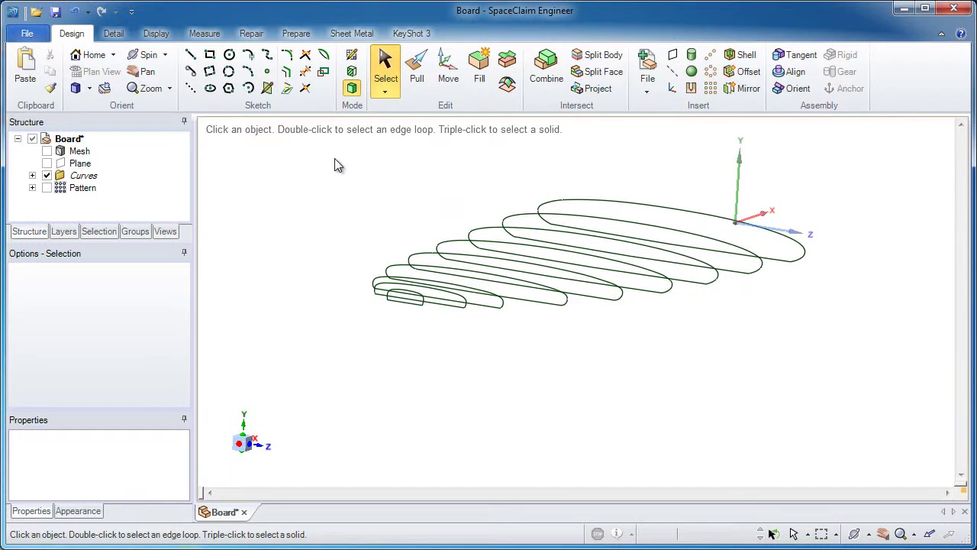
pyautogui.moveTo(332, 158); pyautogui.dragTo(833, 360)
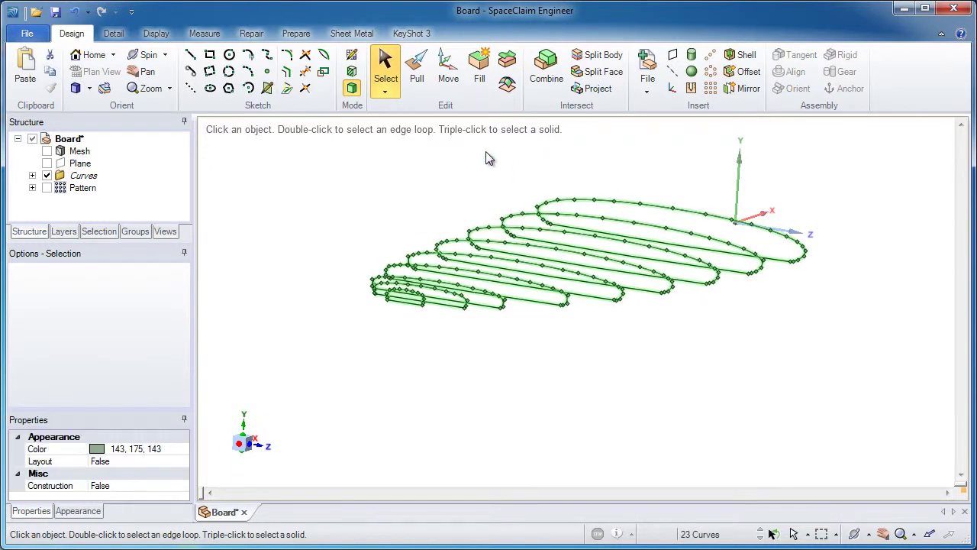
pyautogui.click(481, 84)
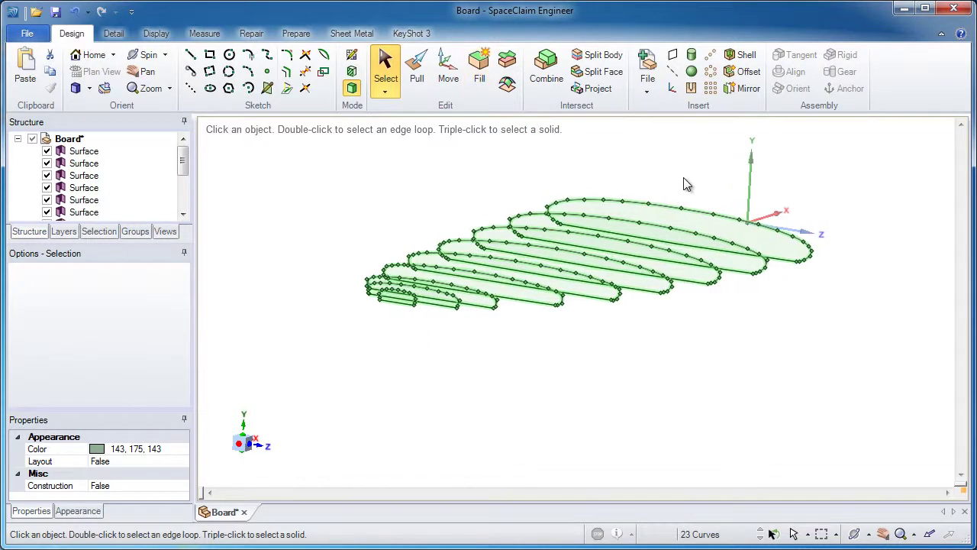
# - Delete the leftover Curves folder from the structure, keeping the filled section surfaces
pyautogui.moveTo(685, 184); pyautogui.dragTo(693, 214, button='middle')
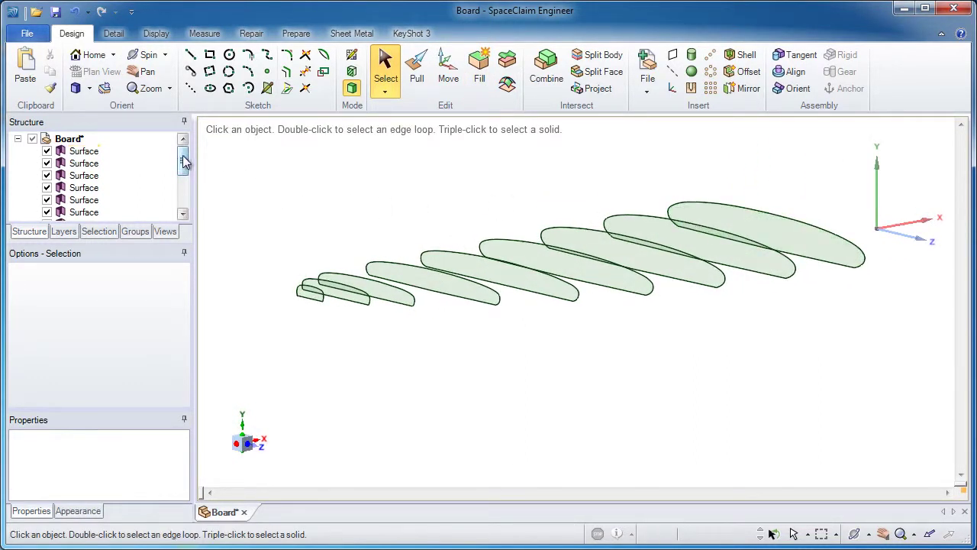
pyautogui.moveTo(184, 163); pyautogui.dragTo(185, 192)
pyautogui.click(81, 200)
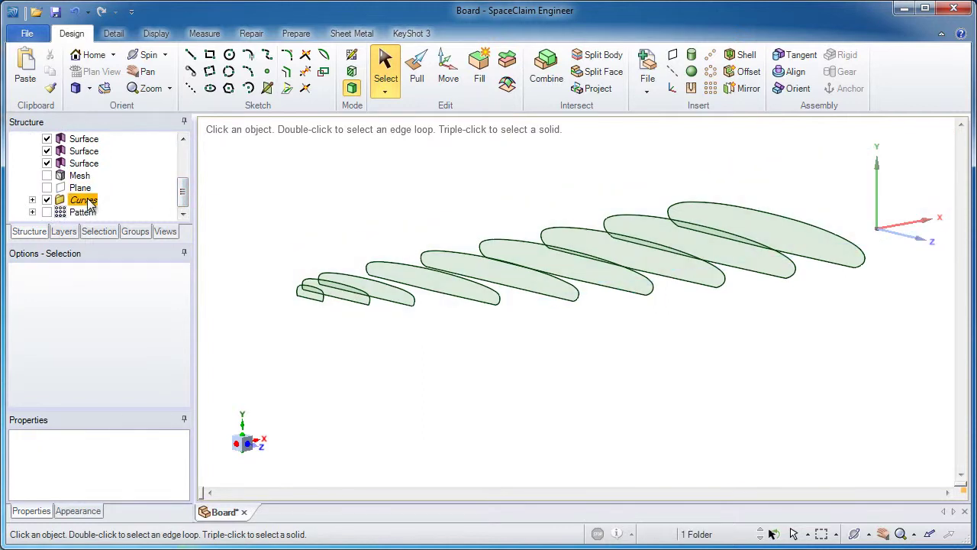
pyautogui.rightClick(84, 201)
pyautogui.click(110, 246)
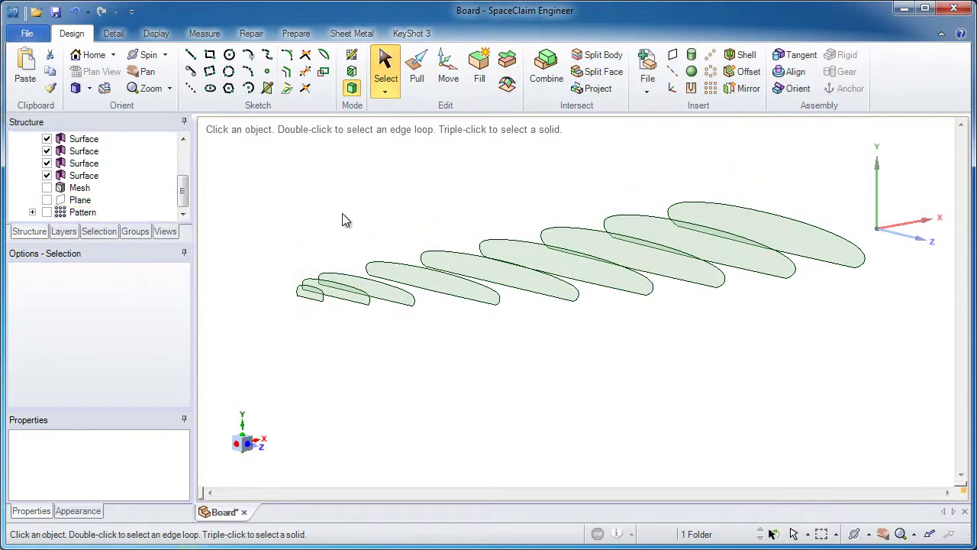
# - Blend through all nine section surfaces with Pull, in order from the largest to the smallest, to create a solid
pyautogui.click(417, 68)
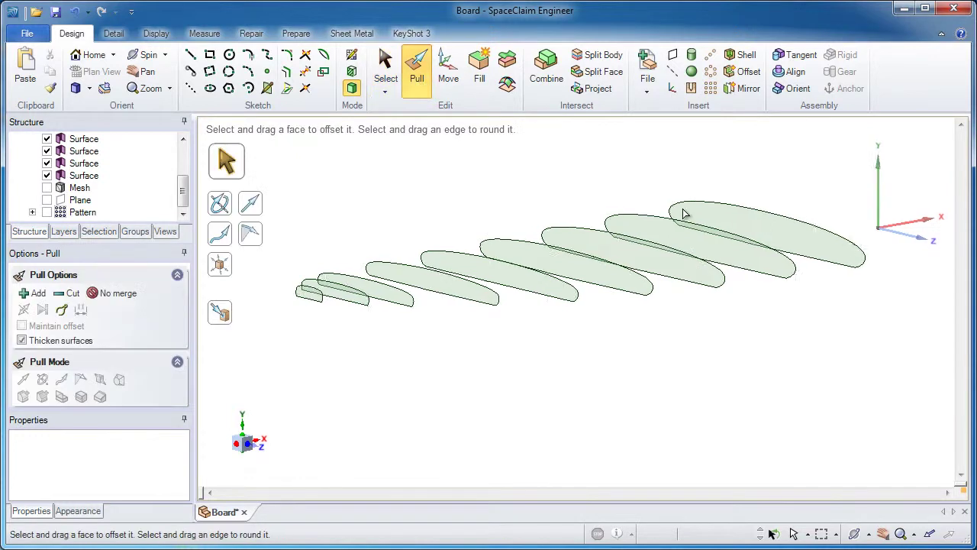
pyautogui.click(709, 221)
pyautogui.keyDown('ctrl'); pyautogui.click(697, 246); pyautogui.keyUp('ctrl')
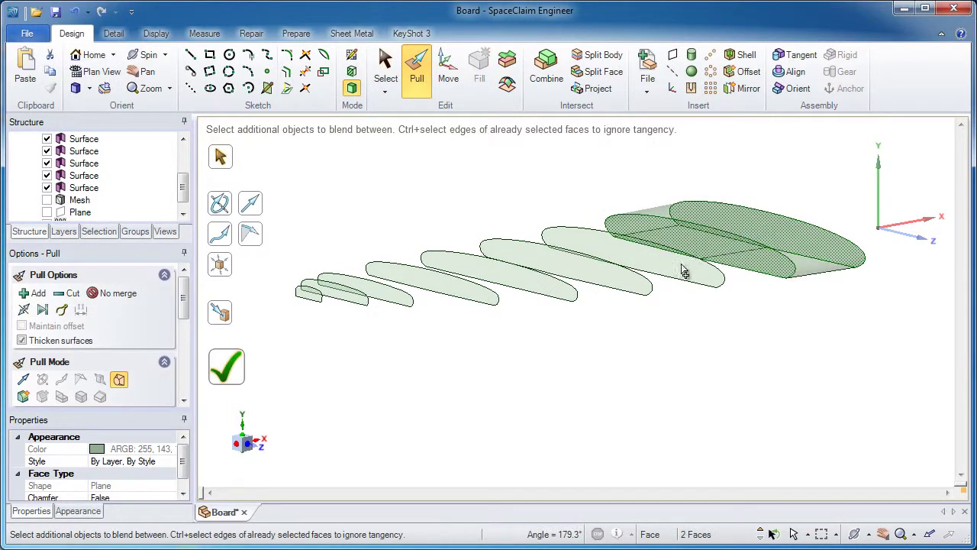
pyautogui.click(681, 275)
pyautogui.click(618, 284)
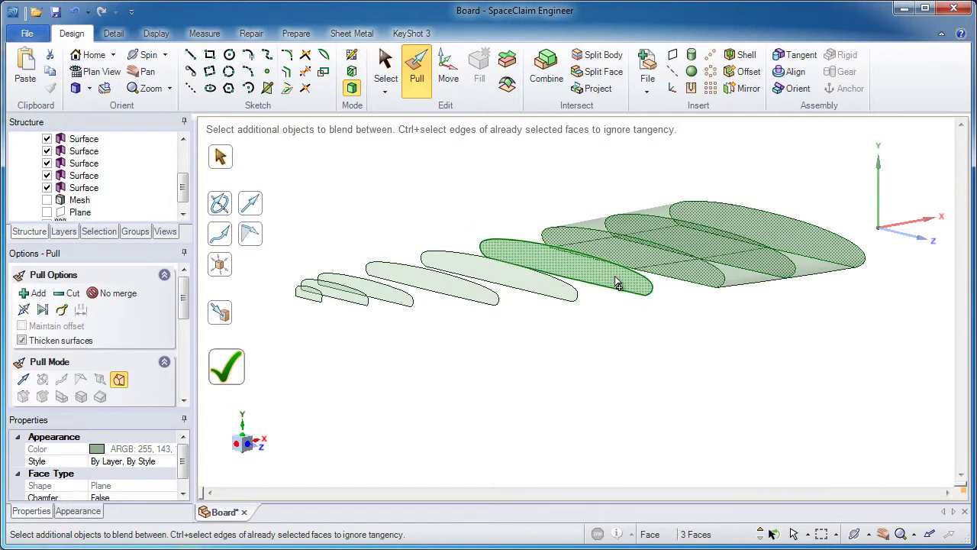
pyautogui.click(536, 296)
pyautogui.click(470, 300)
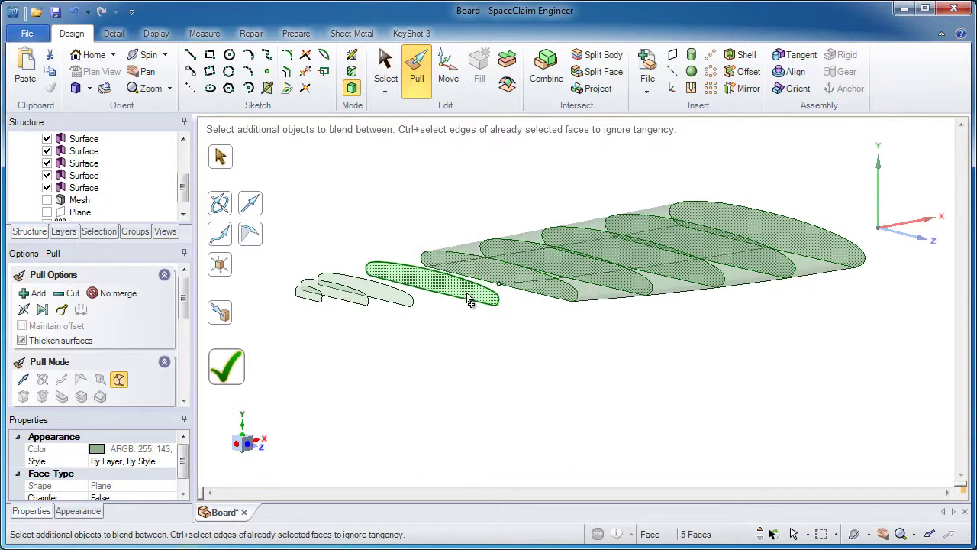
pyautogui.click(390, 301)
pyautogui.click(347, 301)
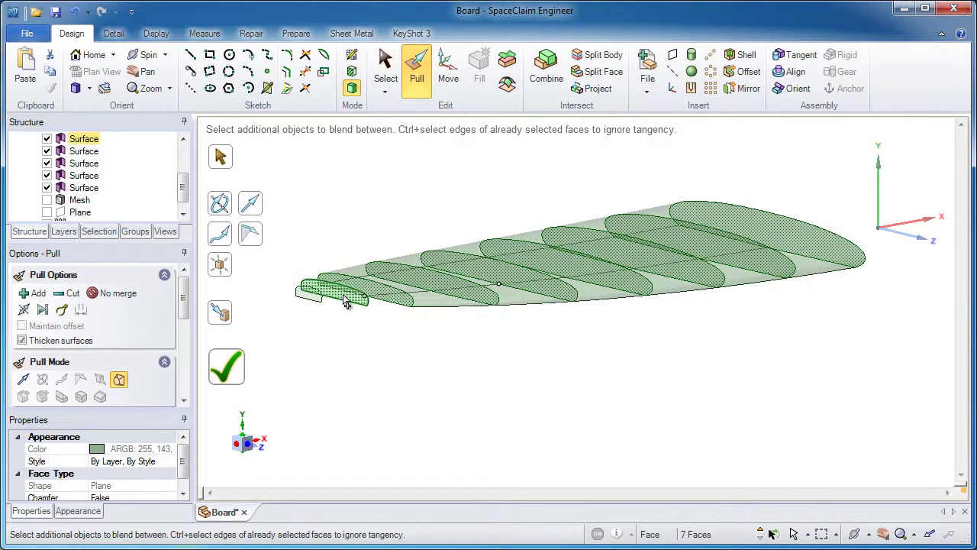
pyautogui.click(309, 298)
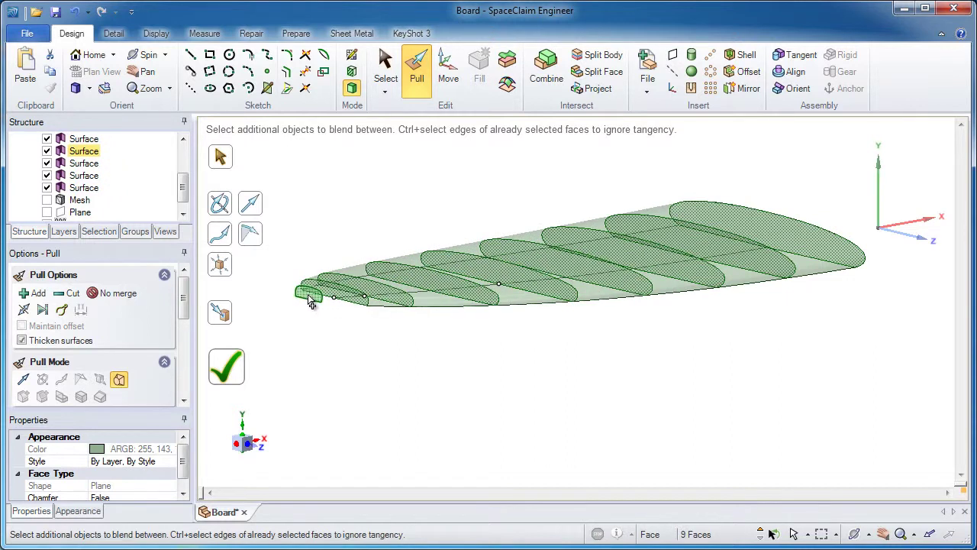
pyautogui.moveTo(312, 297); pyautogui.dragTo(317, 303, button='middle')
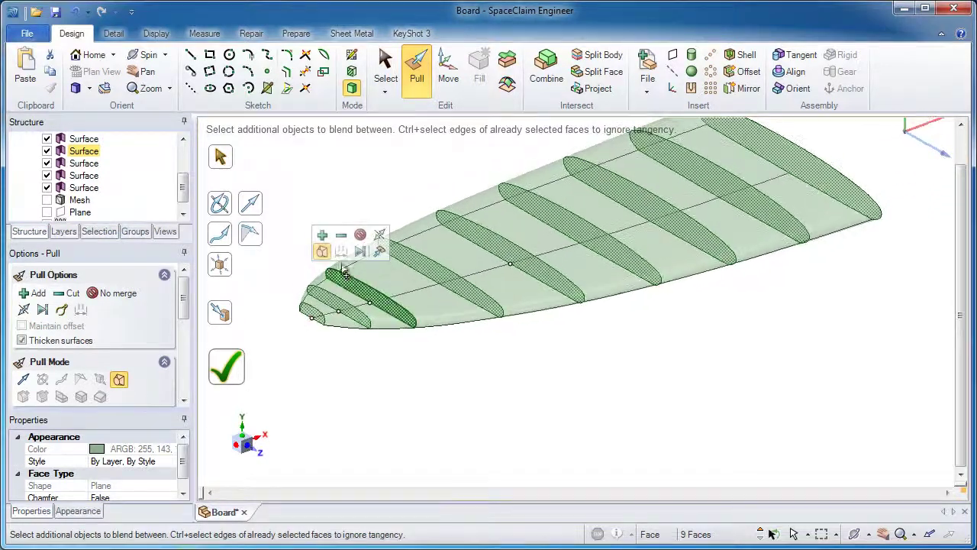
pyautogui.click(226, 368)
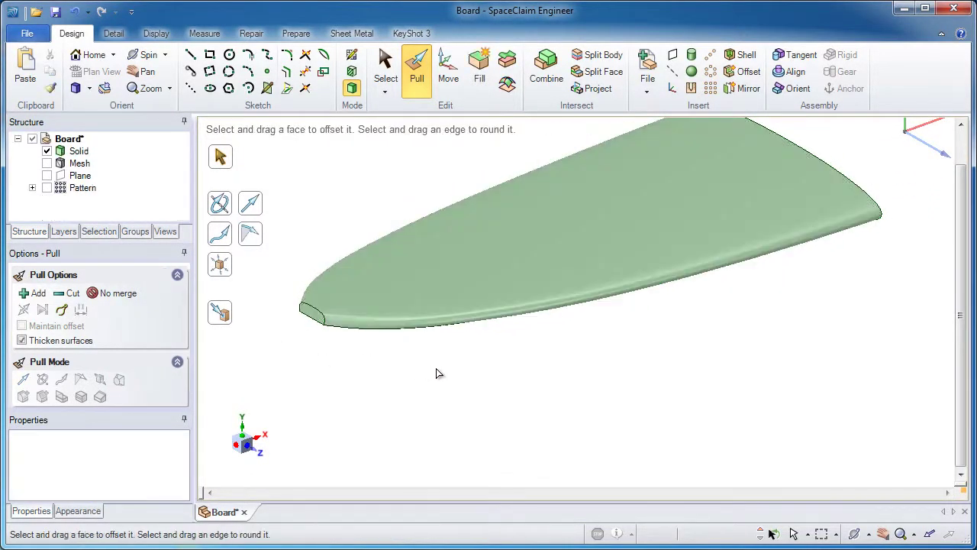
pyautogui.rightClick(555, 400)
pyautogui.moveTo(555, 400); pyautogui.dragTo(547, 380, button='middle')
pyautogui.click(527, 378)
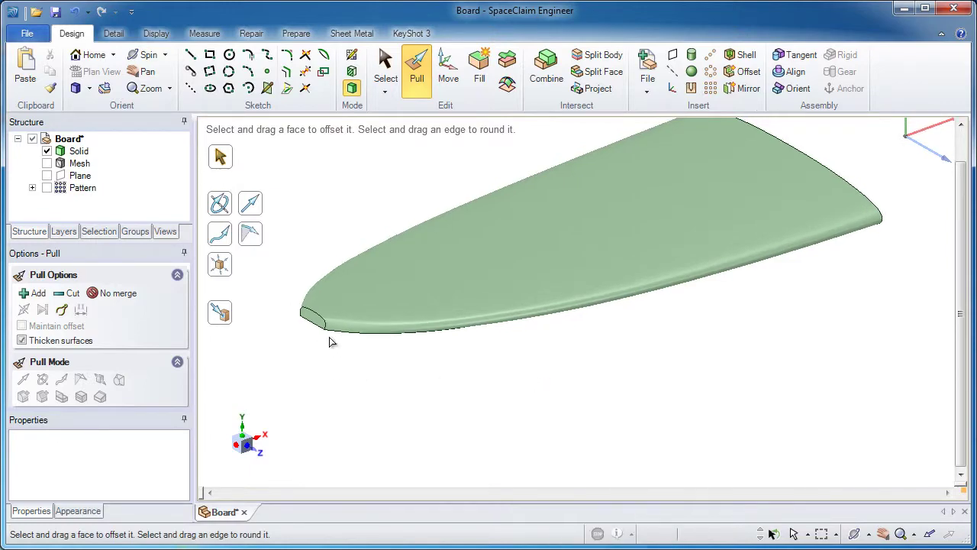